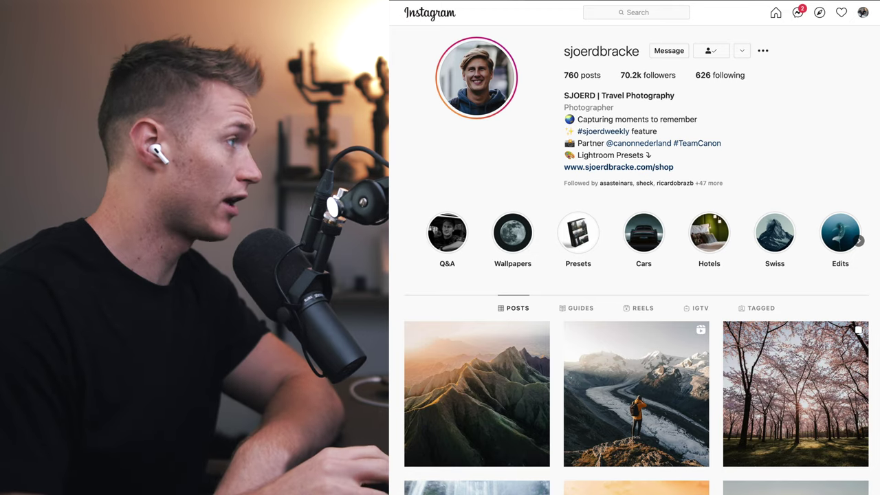
Scroll the profile grid and view the orange Yangshuo mountain sunset post, then close it
{"action": "scroll", "coordinate": [636, 261], "scroll_direction": "down", "scroll_amount": 1}
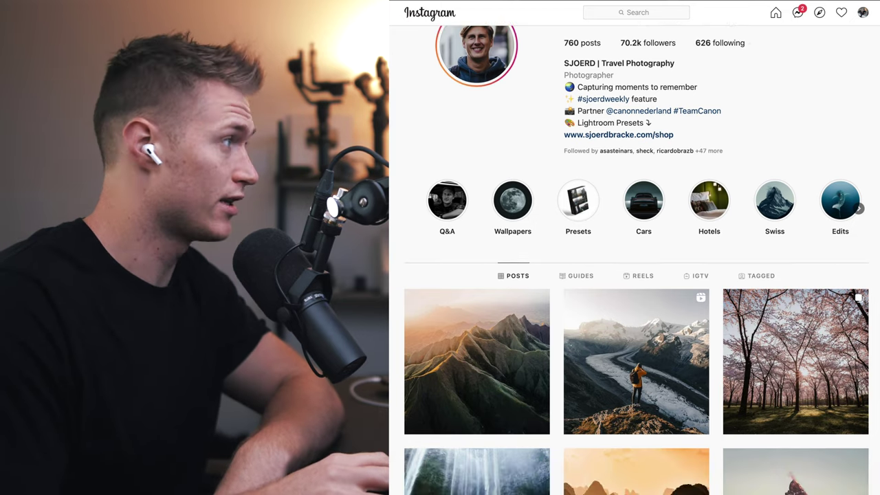
{"action": "scroll", "coordinate": [636, 261], "scroll_direction": "down", "scroll_amount": 10}
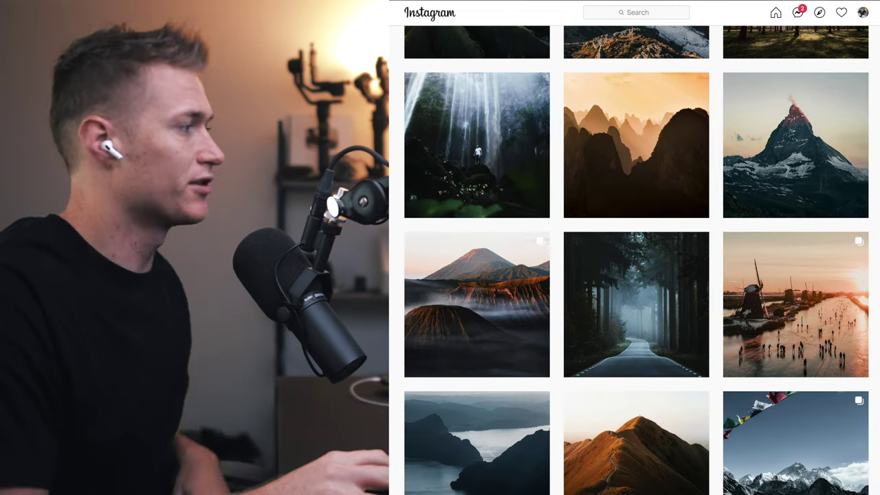
{"action": "left_click", "coordinate": [635, 145]}
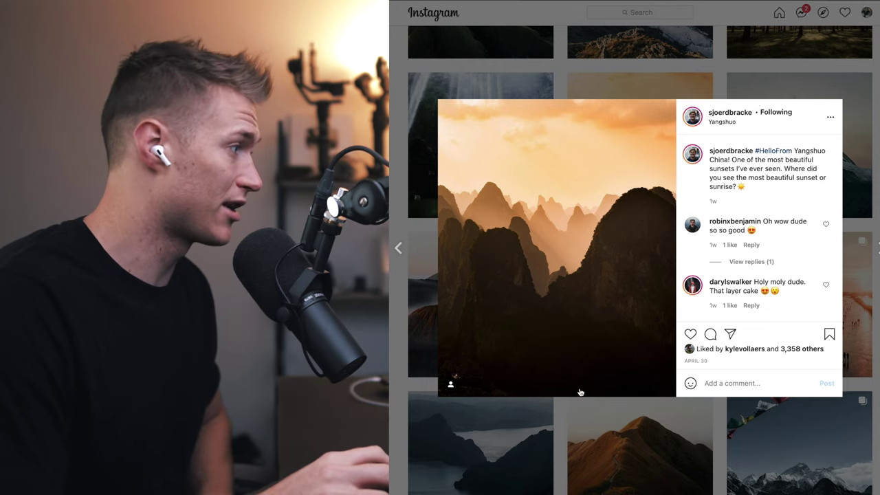
{"action": "key", "text": "Escape"}
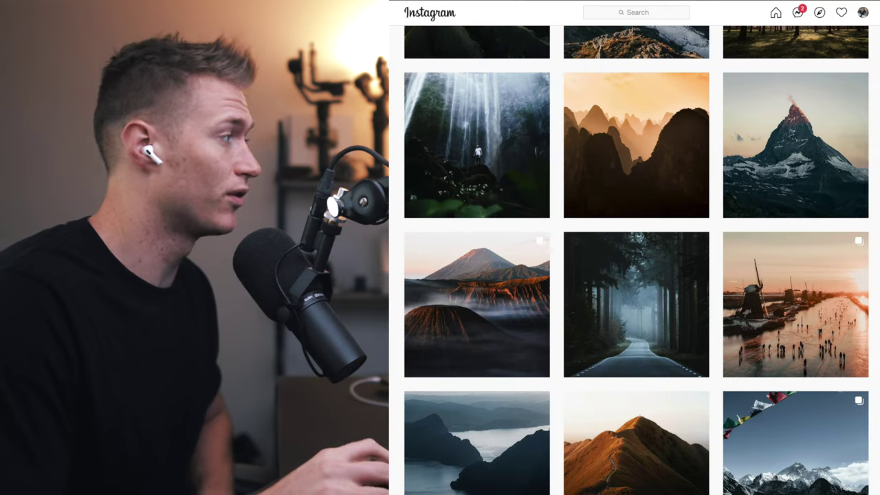
View the waterfall post, then scroll down the grid to the Highland cow post
{"action": "left_click", "coordinate": [481, 144]}
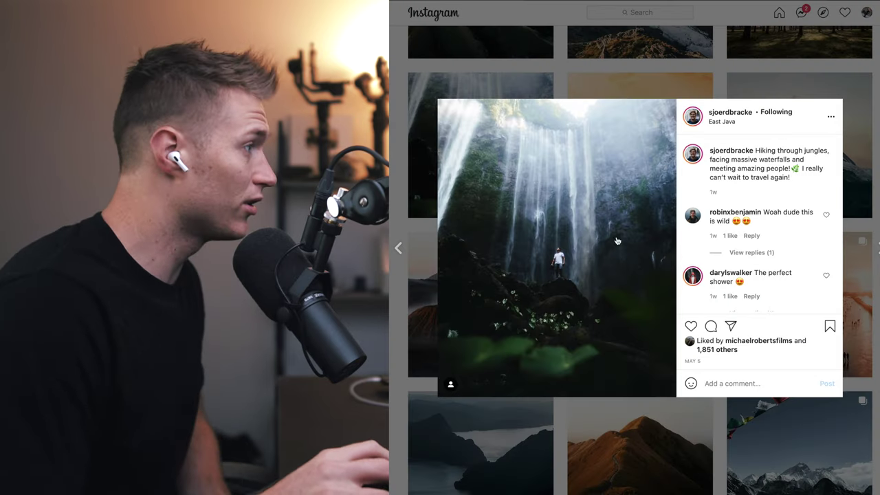
{"action": "key", "text": "Escape"}
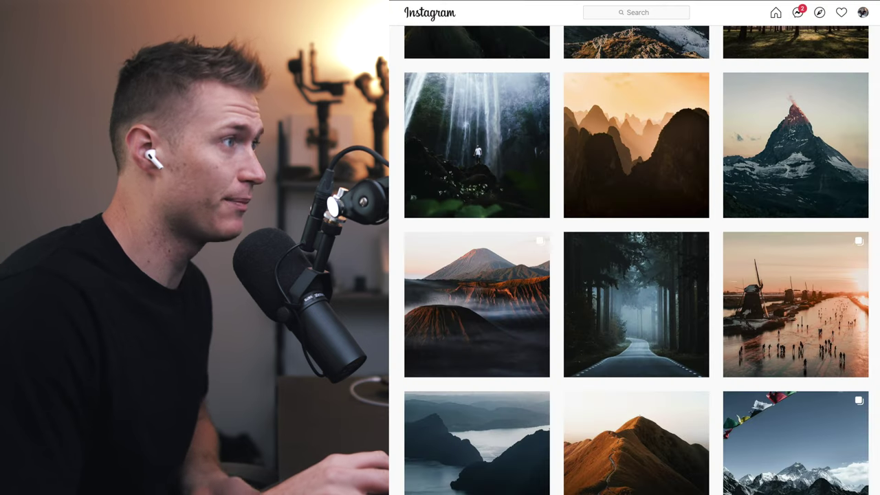
{"action": "scroll", "coordinate": [636, 261], "scroll_direction": "down", "scroll_amount": 2}
{"action": "scroll", "coordinate": [635, 261], "scroll_direction": "down", "scroll_amount": 3}
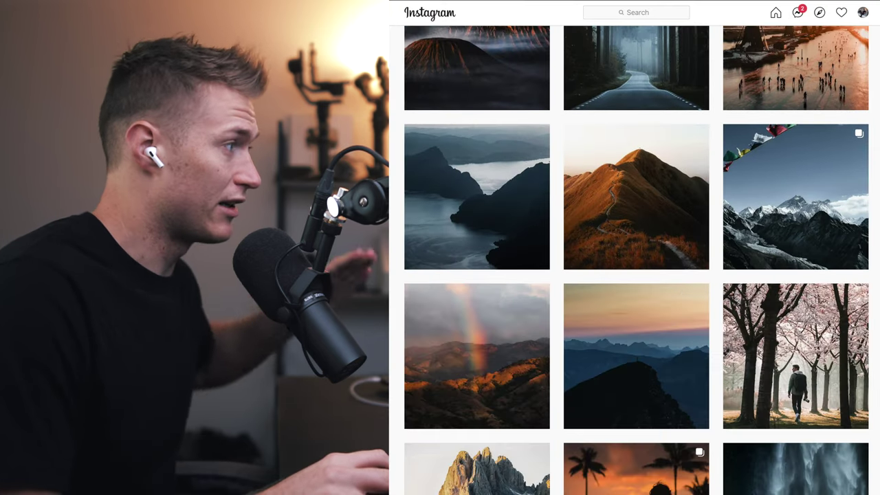
{"action": "scroll", "coordinate": [485, 177], "scroll_direction": "down", "scroll_amount": 7}
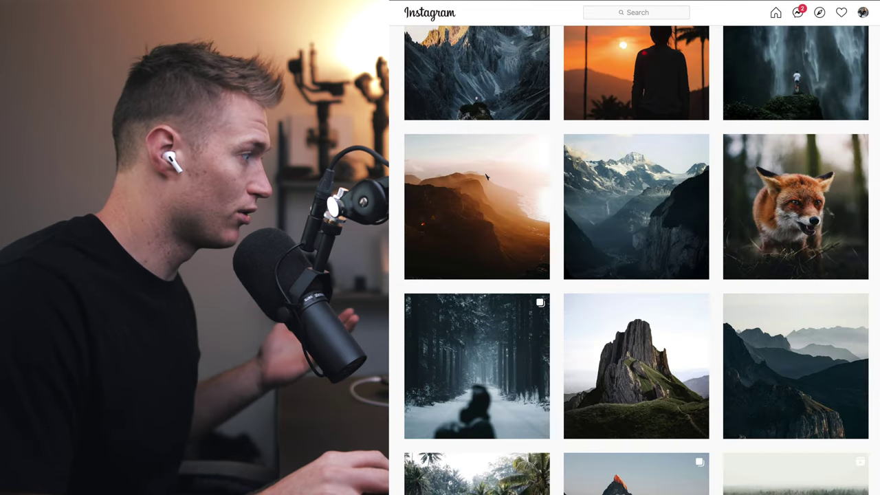
{"action": "scroll", "coordinate": [486, 177], "scroll_direction": "down", "scroll_amount": 9}
{"action": "scroll", "coordinate": [485, 178], "scroll_direction": "up", "scroll_amount": 1}
{"action": "scroll", "coordinate": [635, 261], "scroll_direction": "up", "scroll_amount": 6}
{"action": "scroll", "coordinate": [636, 261], "scroll_direction": "down", "scroll_amount": 3}
{"action": "scroll", "coordinate": [636, 261], "scroll_direction": "down", "scroll_amount": 2}
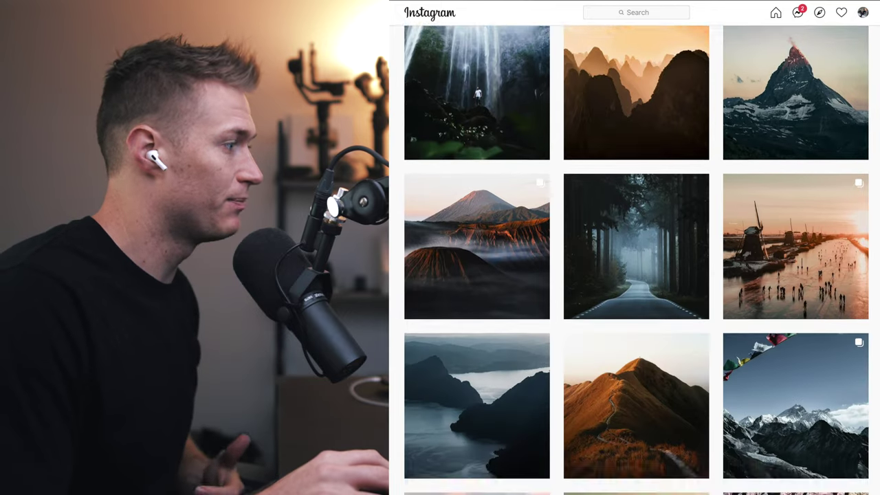
{"action": "scroll", "coordinate": [636, 262], "scroll_direction": "up", "scroll_amount": 1}
{"action": "scroll", "coordinate": [486, 183], "scroll_direction": "up", "scroll_amount": 1}
{"action": "scroll", "coordinate": [486, 183], "scroll_direction": "down", "scroll_amount": 5}
{"action": "scroll", "coordinate": [486, 183], "scroll_direction": "down", "scroll_amount": 10}
{"action": "scroll", "coordinate": [635, 206], "scroll_direction": "down", "scroll_amount": 8}
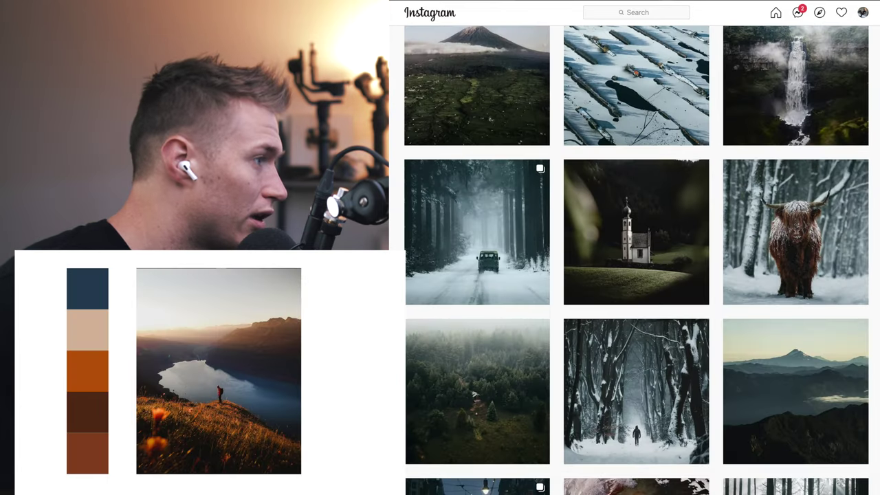
View the Highland cow post, close it, and return to the top of the profile
{"action": "left_click", "coordinate": [749, 60]}
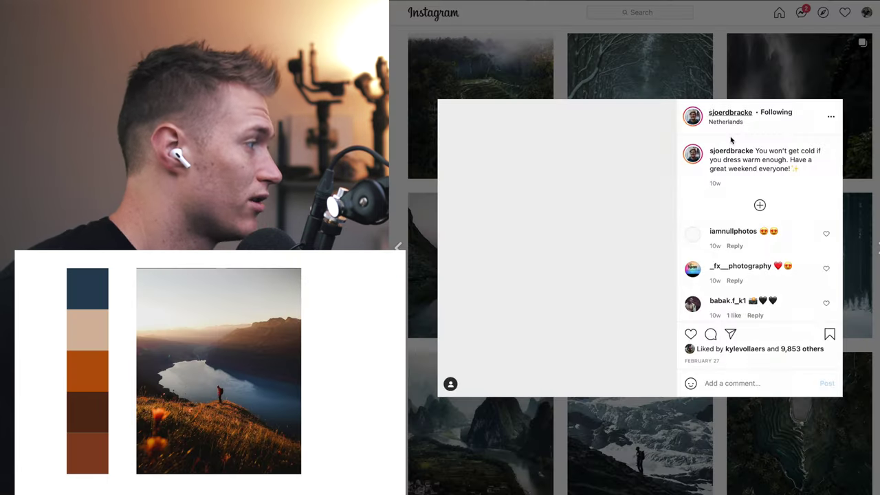
{"action": "key", "text": "Escape"}
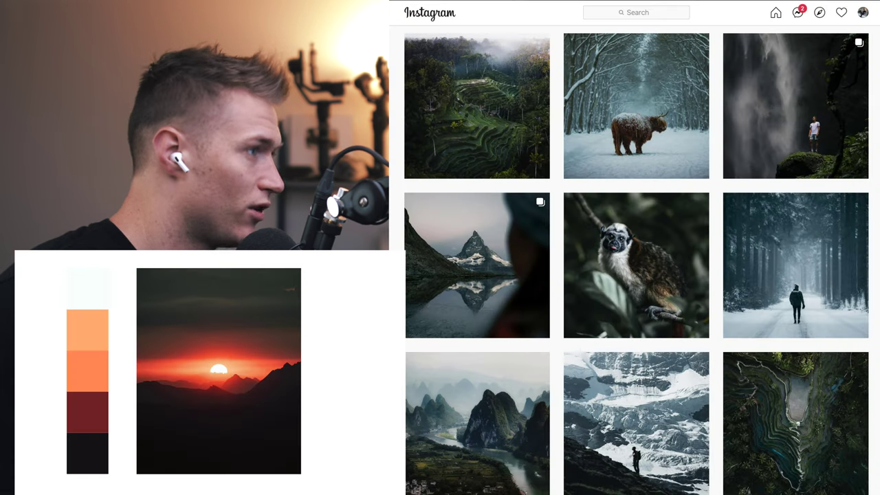
{"action": "scroll", "coordinate": [636, 259], "scroll_direction": "down", "scroll_amount": 3}
{"action": "scroll", "coordinate": [635, 260], "scroll_direction": "up", "scroll_amount": 1}
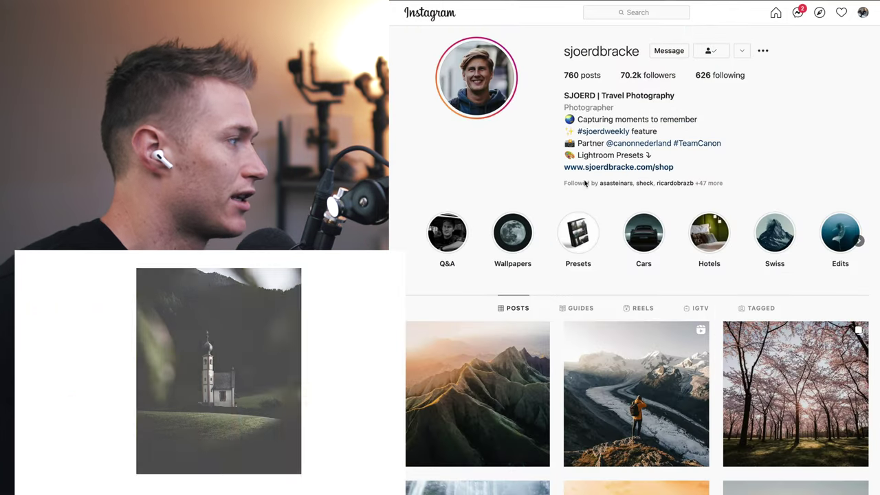
Open the Lightroom Presets shop from the bio and slide across the monkey and mountain before/after comparisons
{"action": "left_click", "coordinate": [591, 169]}
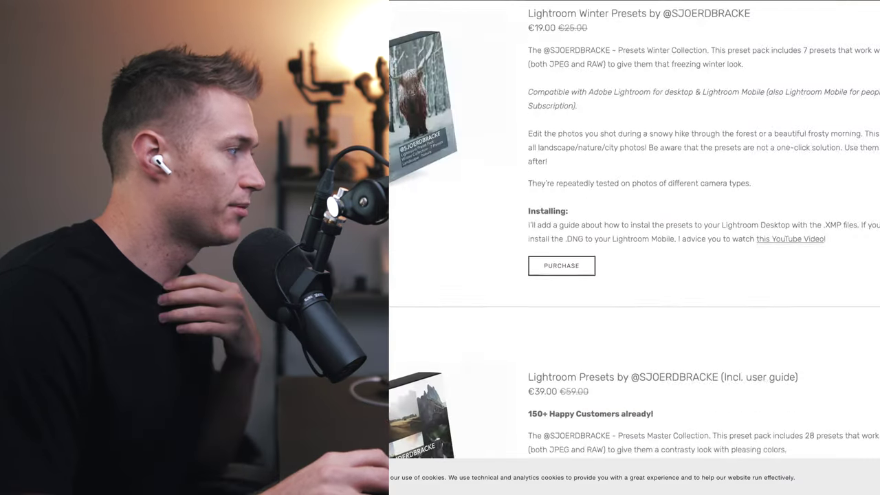
{"action": "scroll", "coordinate": [632, 261], "scroll_direction": "down", "scroll_amount": 5}
{"action": "scroll", "coordinate": [840, 217], "scroll_direction": "down", "scroll_amount": 7}
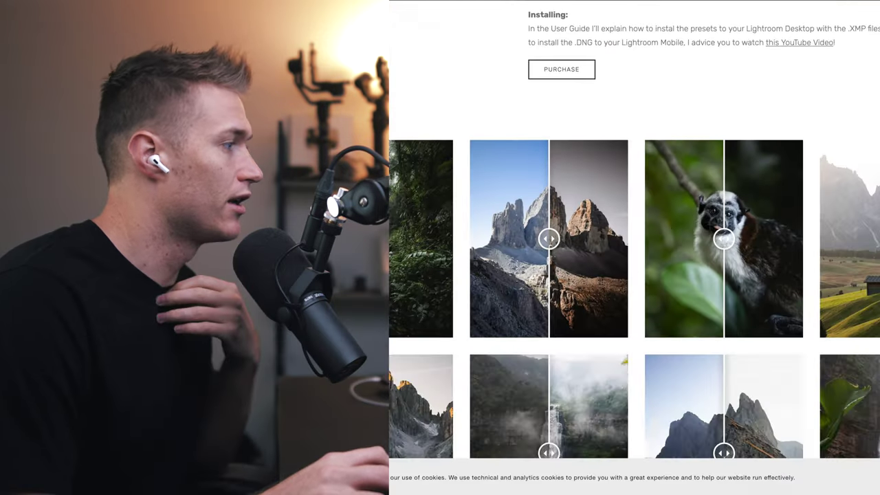
{"action": "scroll", "coordinate": [839, 217], "scroll_direction": "up", "scroll_amount": 2}
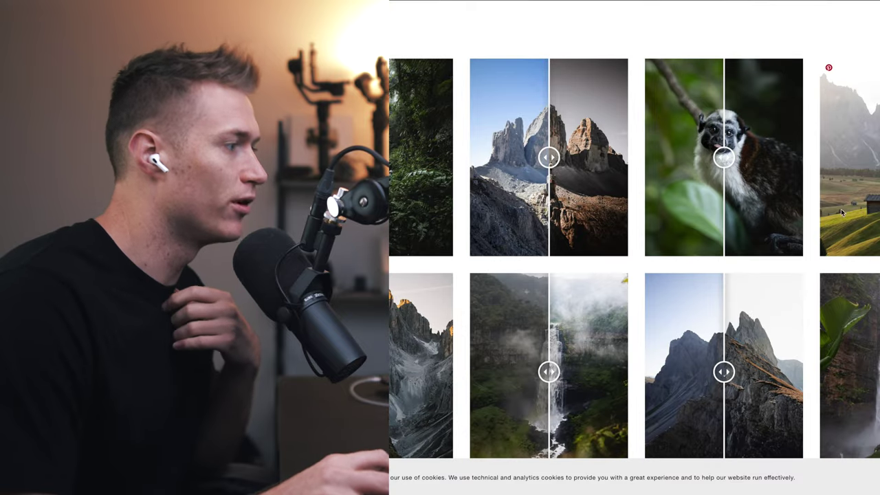
{"action": "left_click_drag", "start_coordinate": [723, 157], "coordinate": [800, 158]}
{"action": "left_click_drag", "start_coordinate": [549, 157], "coordinate": [624, 158]}
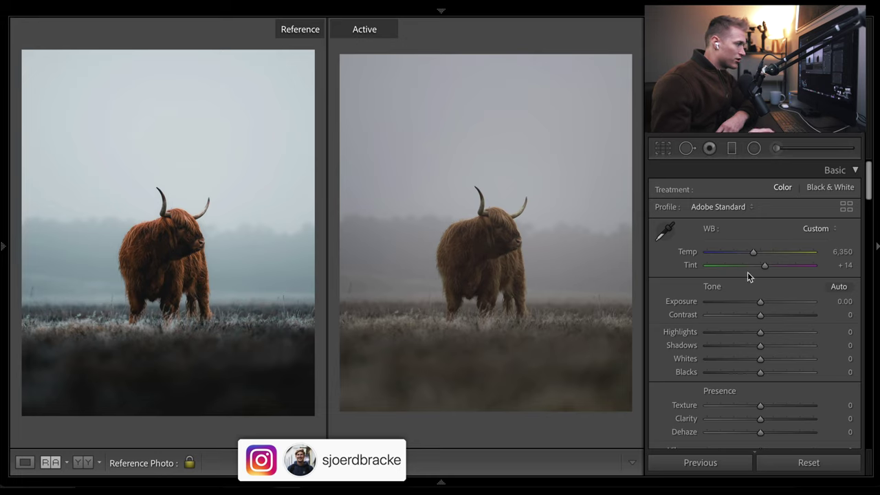
Cool the white balance by setting Temp to 5,700
{"action": "scroll", "coordinate": [870, 191], "scroll_direction": "down", "scroll_amount": 2}
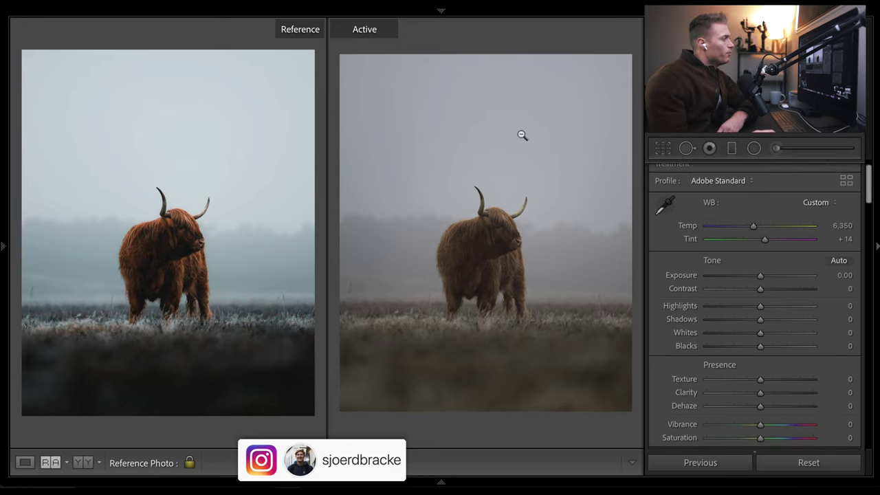
{"action": "left_click", "coordinate": [842, 225]}
{"action": "type", "text": "5700"}
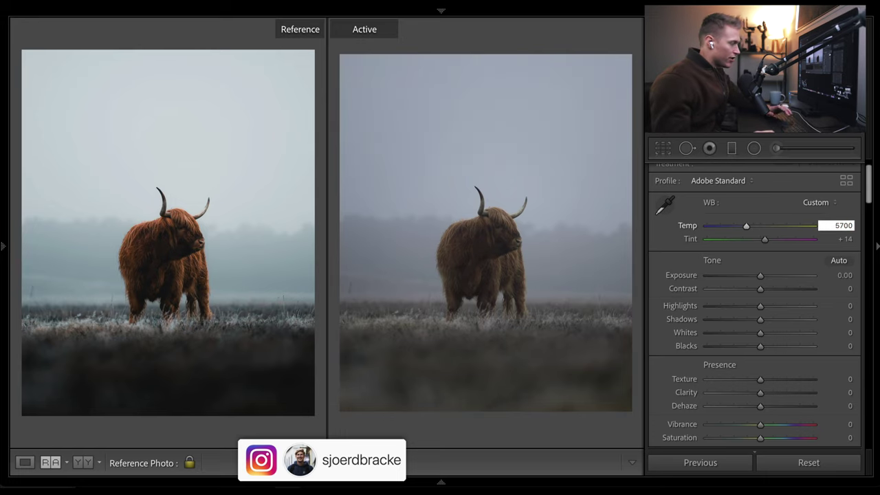
{"action": "key", "text": "Return"}
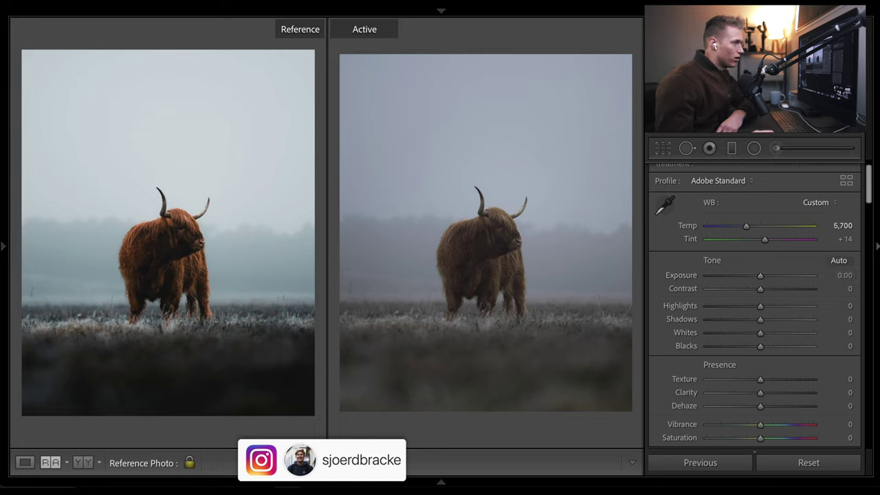
Darken Blacks to −37, lift Shadows to +37 and Highlights to +30
{"action": "scroll", "coordinate": [867, 175], "scroll_direction": "down", "scroll_amount": 2}
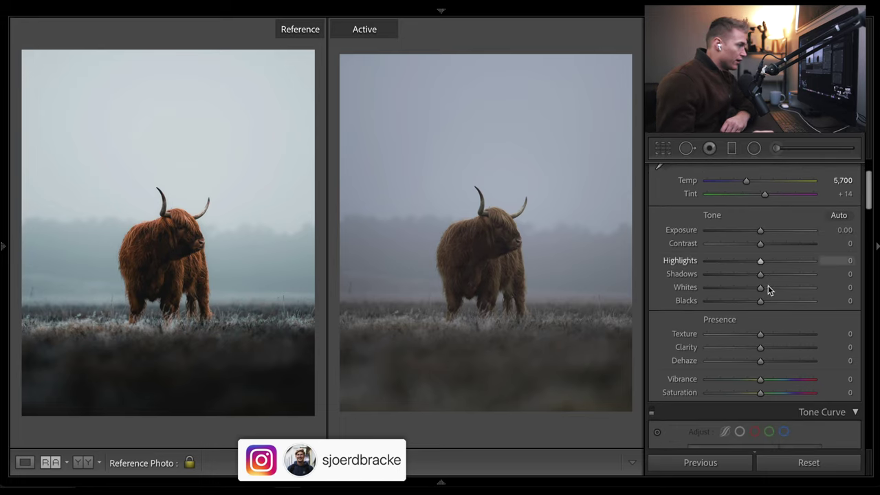
{"action": "left_click_drag", "start_coordinate": [760, 300], "coordinate": [739, 305]}
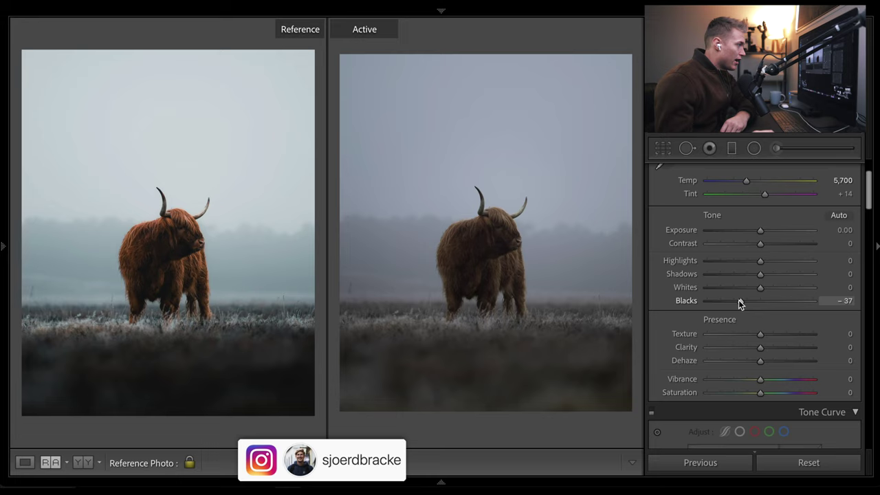
{"action": "left_click", "coordinate": [788, 274]}
{"action": "left_click", "coordinate": [779, 275]}
{"action": "left_click", "coordinate": [775, 260]}
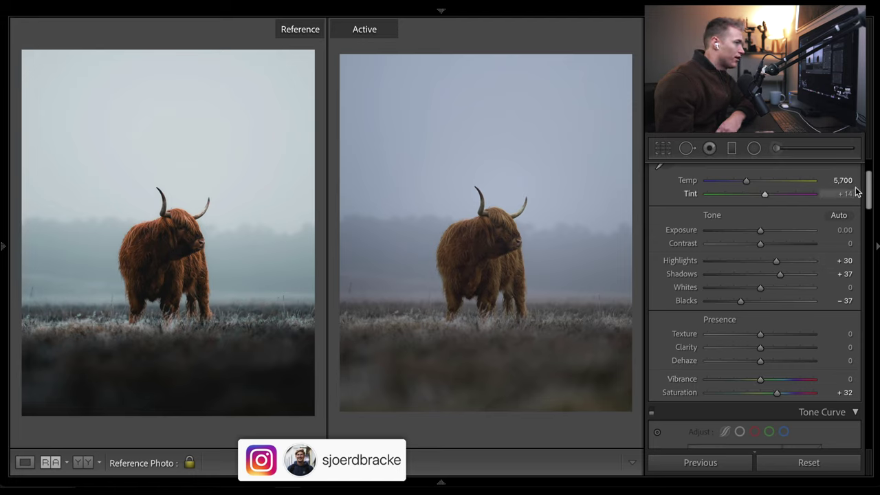
Switch on the Tone Curve panel's custom point curve
{"action": "left_click_drag", "start_coordinate": [864, 191], "coordinate": [870, 209]}
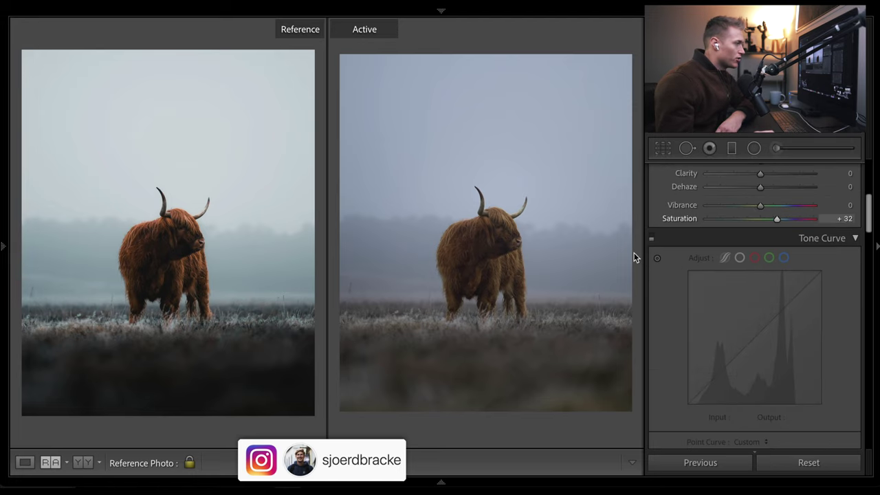
{"action": "left_click", "coordinate": [652, 237]}
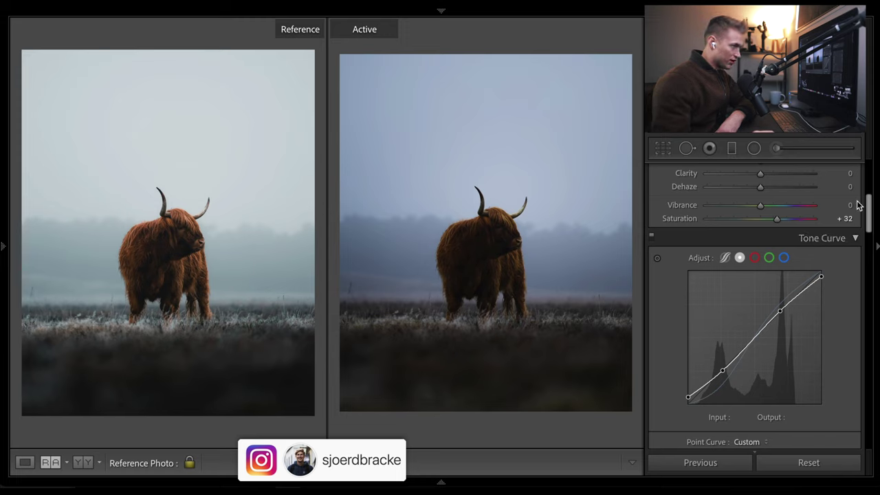
{"action": "left_click_drag", "start_coordinate": [867, 209], "coordinate": [868, 216]}
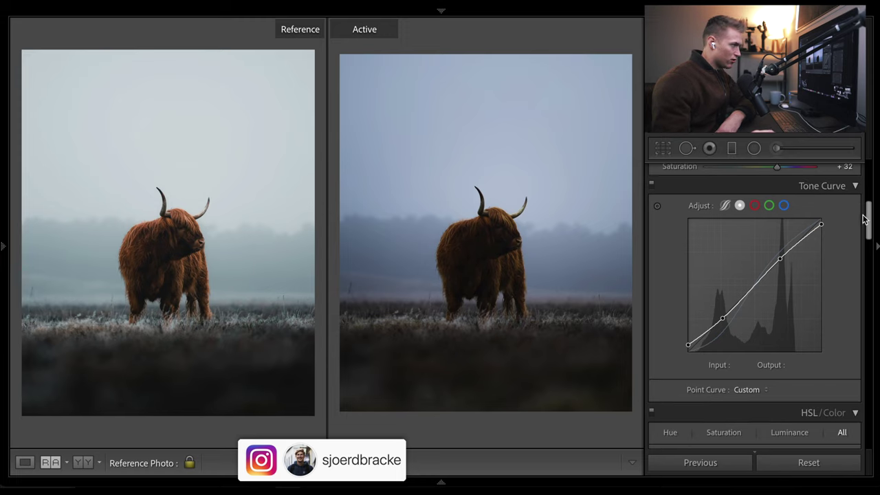
Inspect the region, point, red, green and blue curves, ending on the RGB curve
{"action": "left_click", "coordinate": [724, 205]}
{"action": "left_click", "coordinate": [739, 205]}
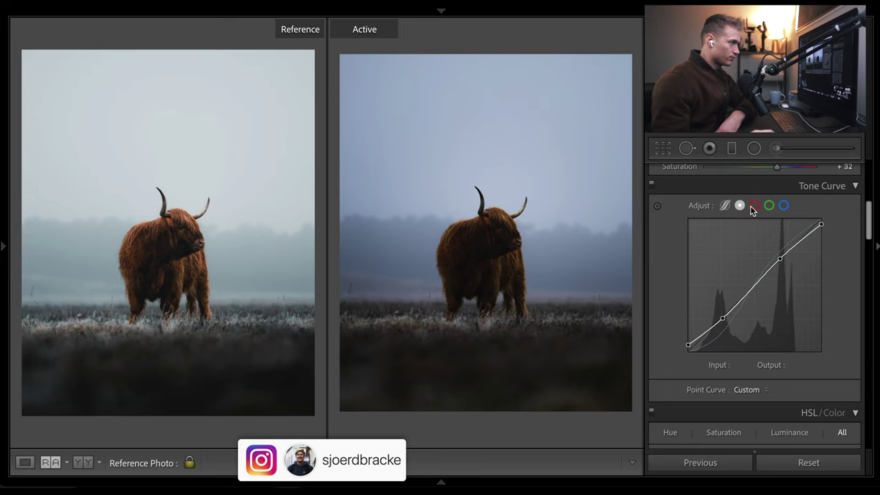
{"action": "left_click", "coordinate": [754, 206]}
{"action": "left_click", "coordinate": [768, 205]}
{"action": "left_click", "coordinate": [784, 205]}
{"action": "left_click", "coordinate": [739, 204]}
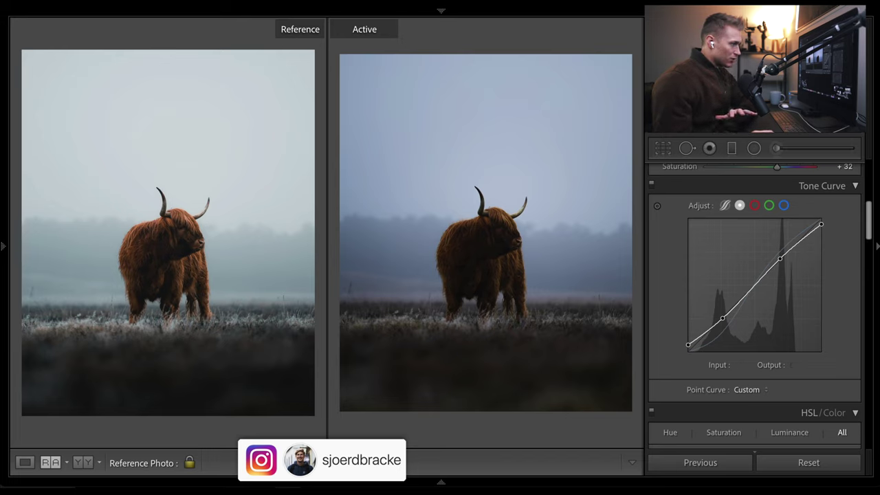
Lift Shadows to +71, set Blacks to −31 and raise Highlights to +45
{"action": "scroll", "coordinate": [825, 233], "scroll_direction": "up", "scroll_amount": 5}
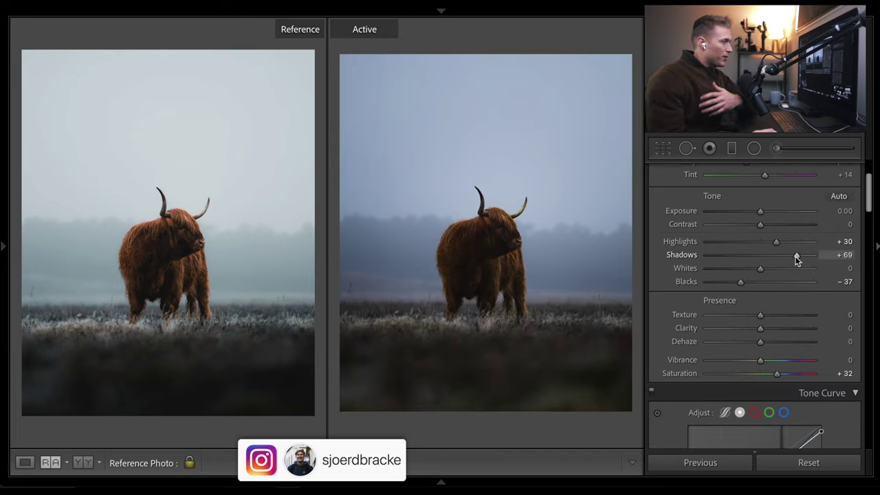
{"action": "left_click_drag", "start_coordinate": [795, 255], "coordinate": [795, 255]}
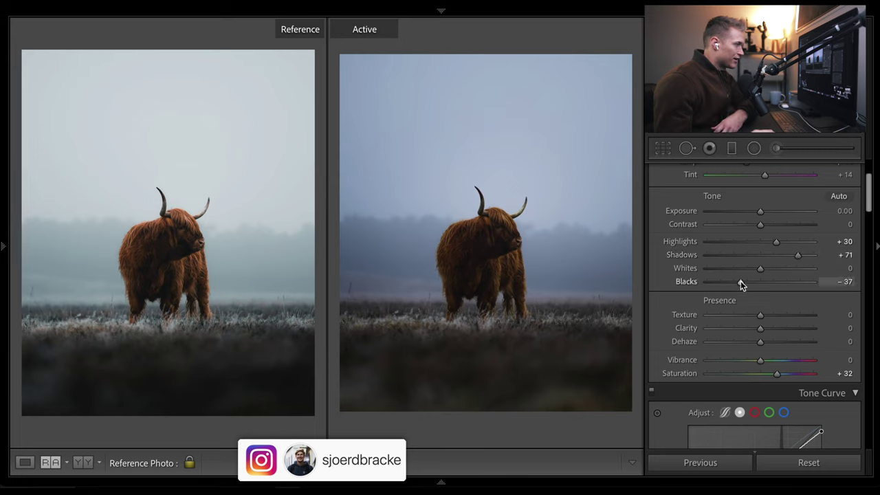
{"action": "left_click_drag", "start_coordinate": [761, 282], "coordinate": [745, 283]}
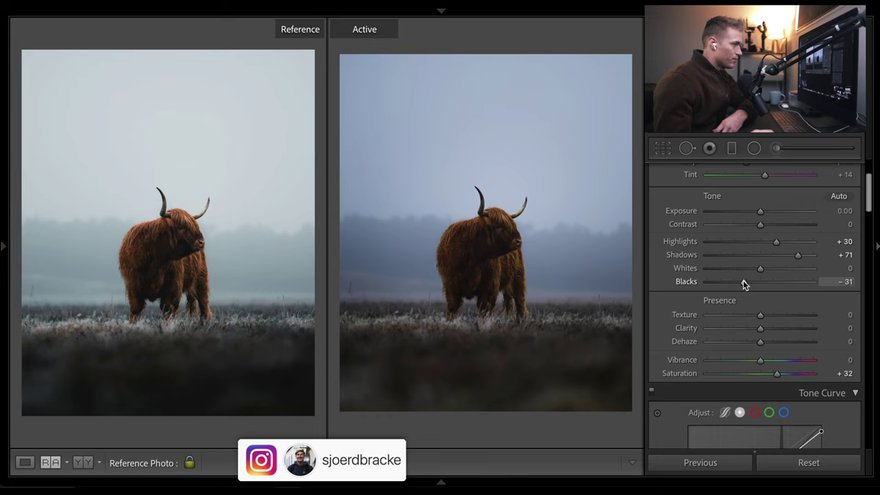
{"action": "left_click_drag", "start_coordinate": [776, 241], "coordinate": [780, 243]}
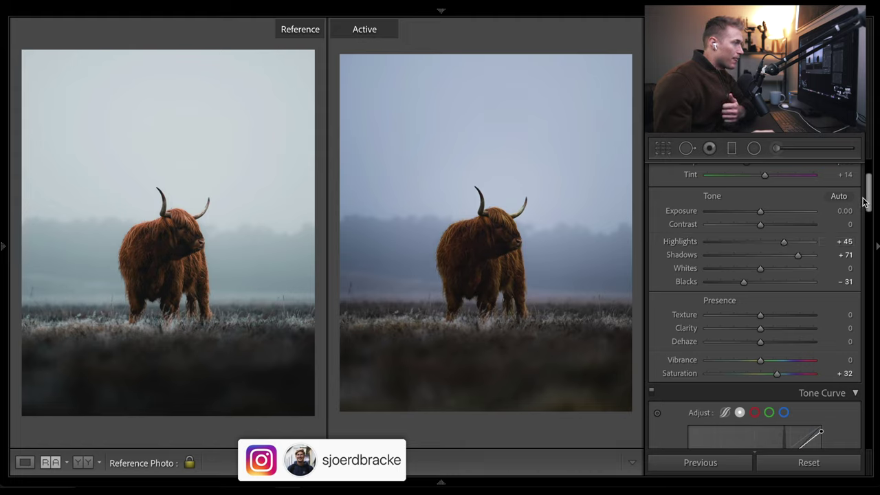
{"action": "left_click_drag", "start_coordinate": [866, 201], "coordinate": [873, 230]}
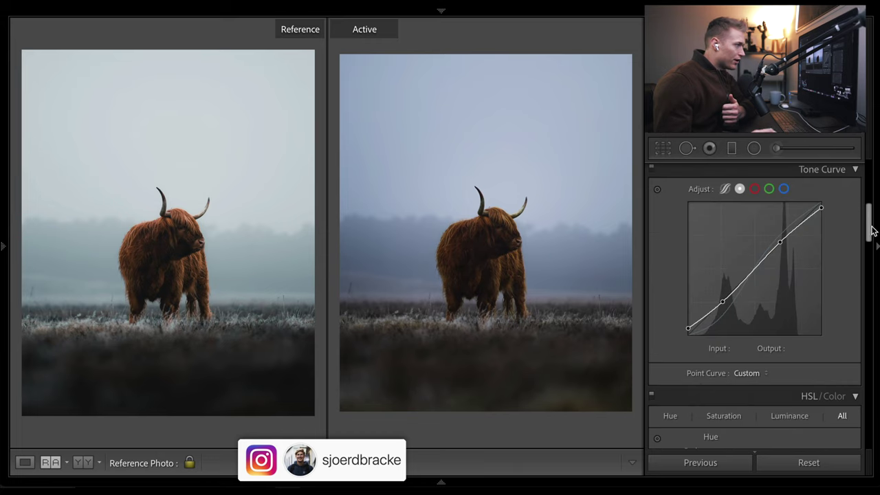
{"action": "left_click", "coordinate": [723, 189]}
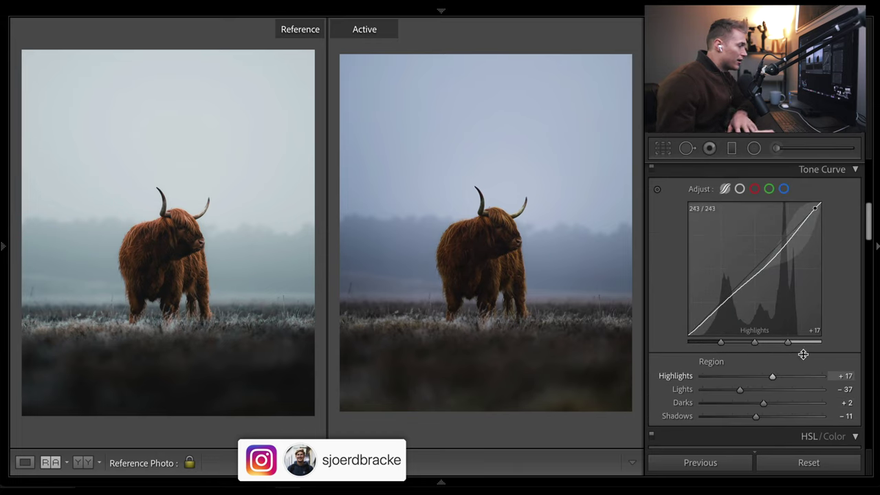
{"action": "double_click", "coordinate": [737, 388]}
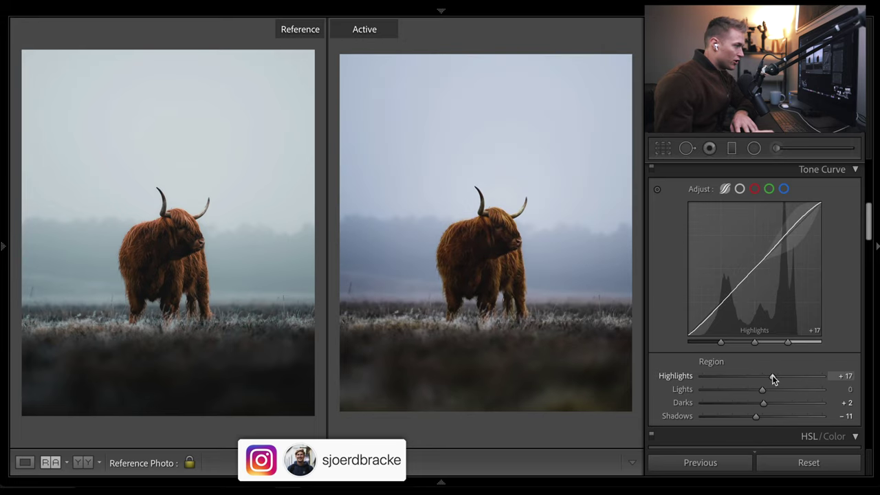
{"action": "double_click", "coordinate": [772, 374]}
{"action": "double_click", "coordinate": [756, 415]}
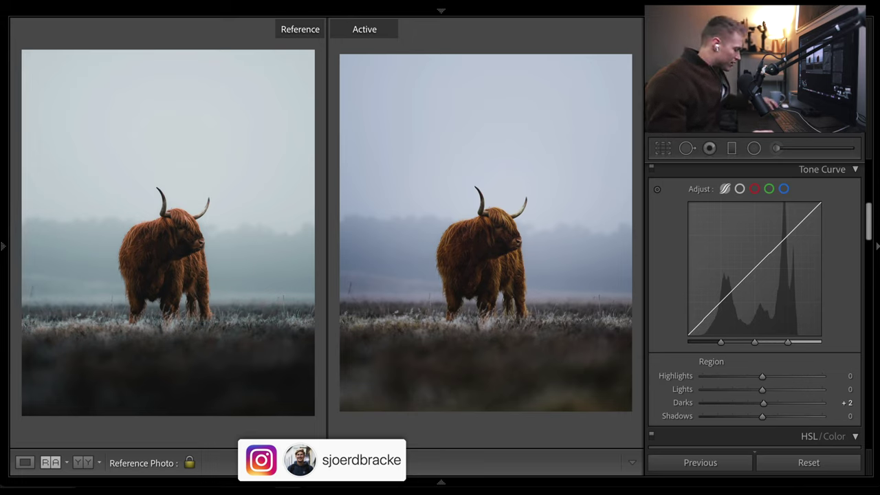
{"action": "double_click", "coordinate": [763, 404]}
{"action": "left_click_drag", "start_coordinate": [762, 415], "coordinate": [755, 416]}
{"action": "left_click_drag", "start_coordinate": [762, 376], "coordinate": [772, 375]}
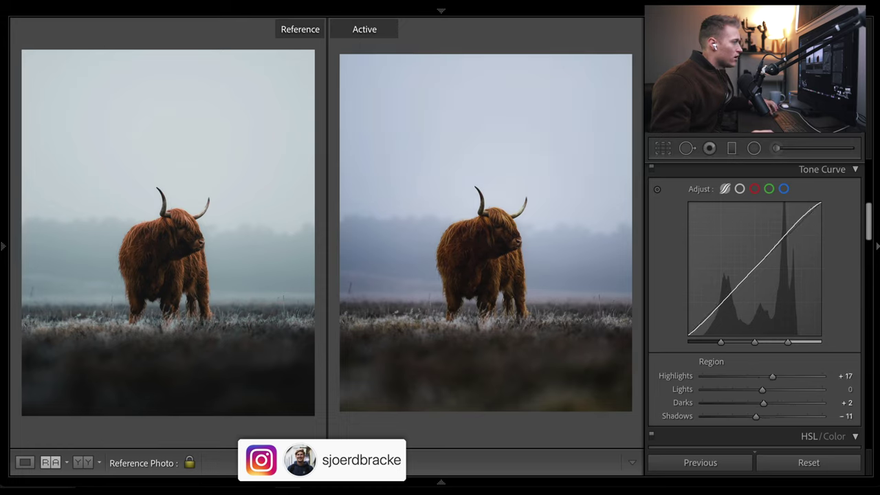
{"action": "double_click", "coordinate": [738, 390]}
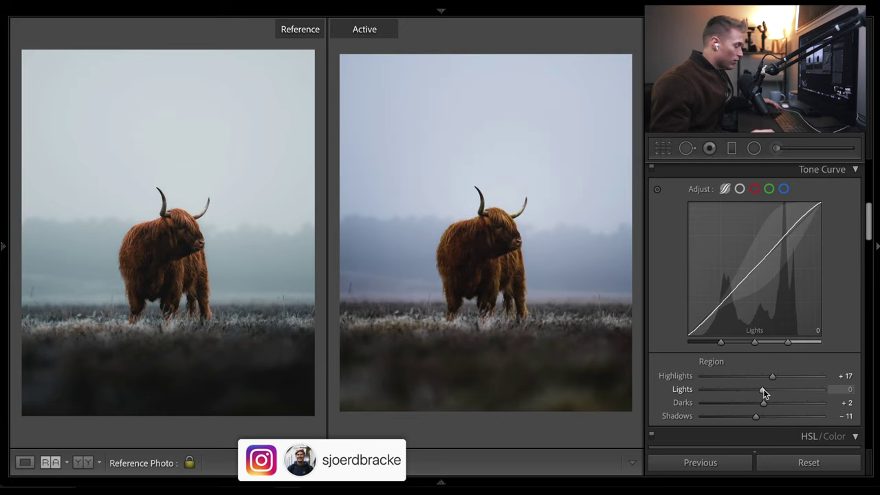
{"action": "key", "text": "ctrl+z"}
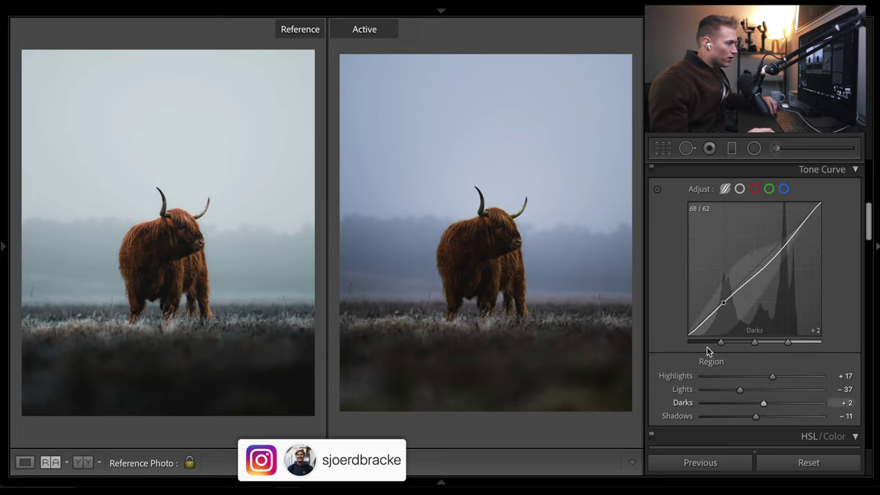
{"action": "left_click", "coordinate": [739, 189]}
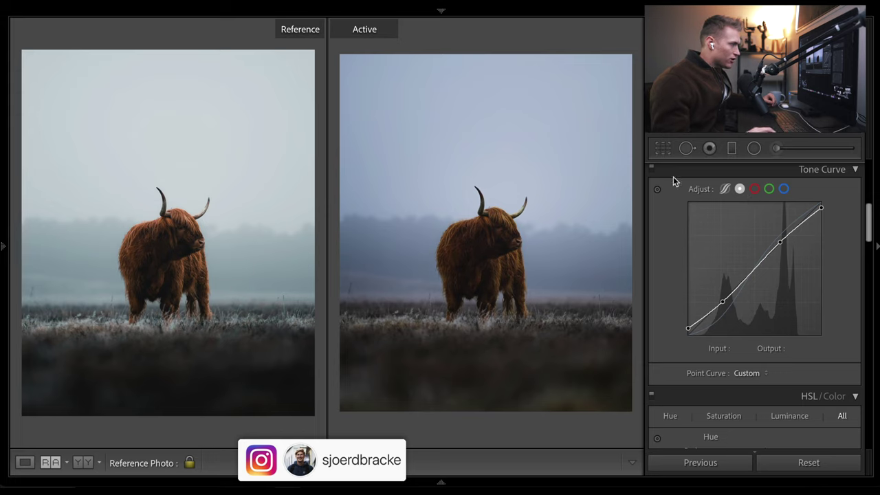
{"action": "left_click", "coordinate": [727, 189]}
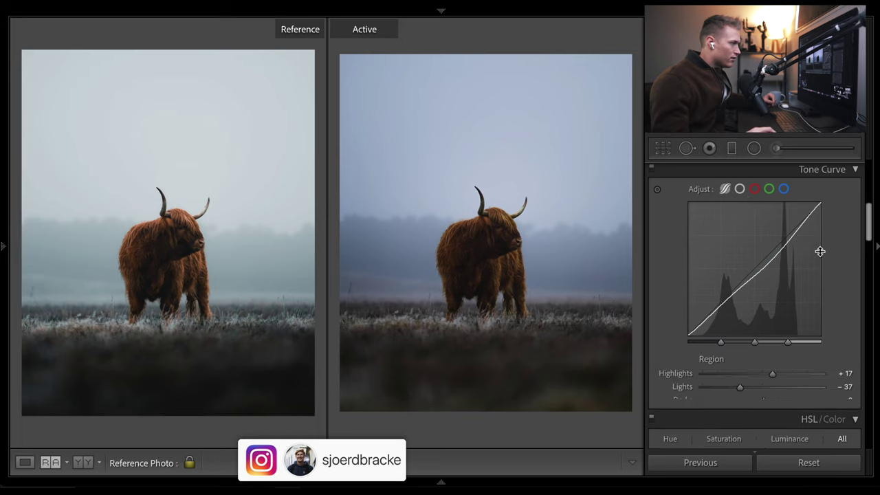
{"action": "left_click", "coordinate": [738, 188]}
{"action": "left_click", "coordinate": [725, 189]}
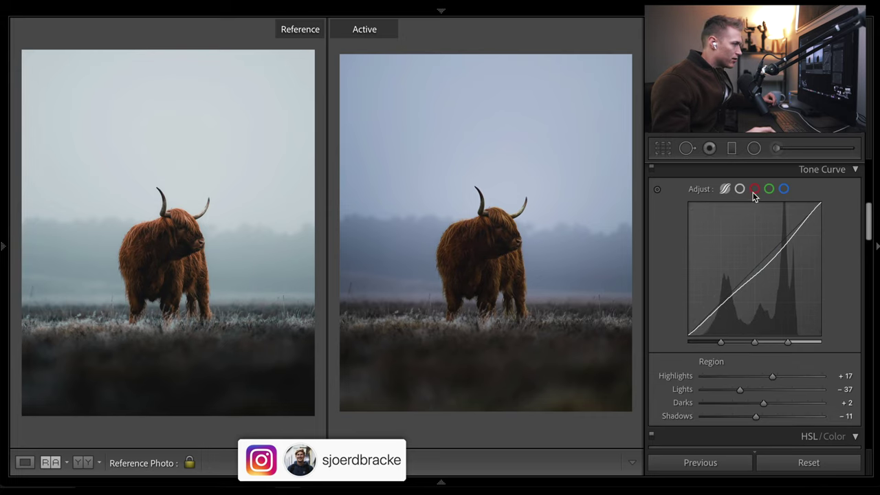
{"action": "double_click", "coordinate": [739, 389]}
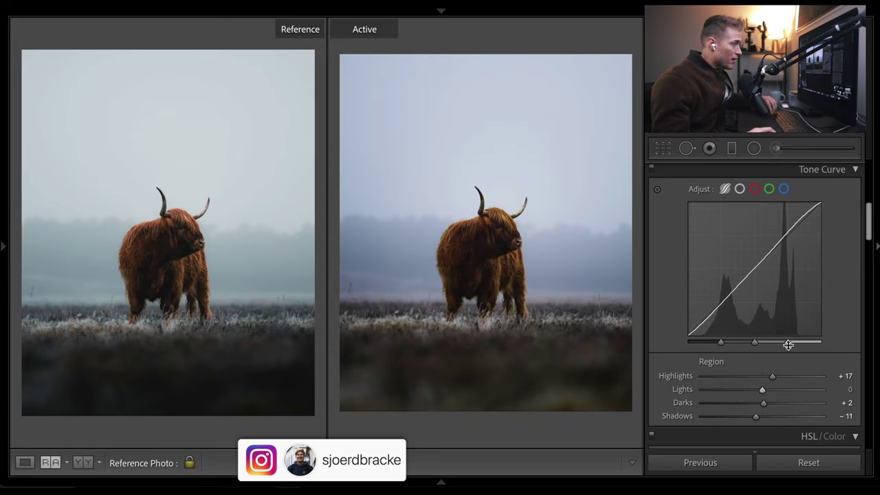
{"action": "key", "text": "ctrl+z"}
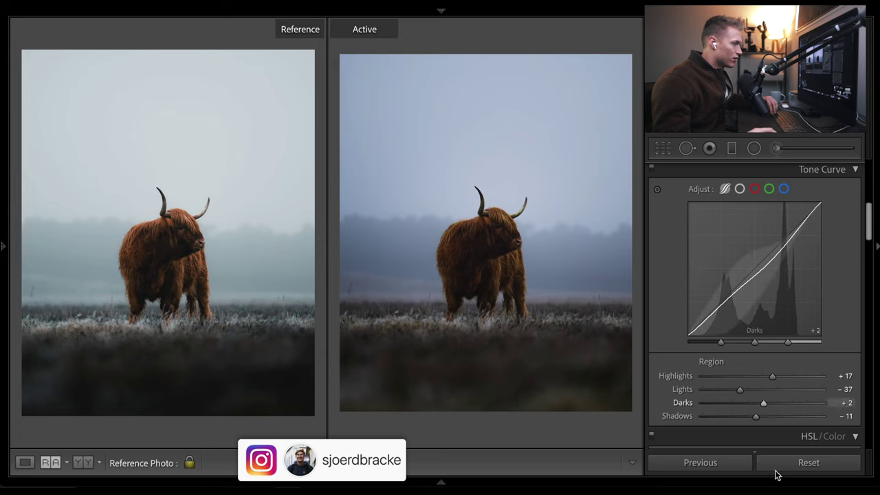
{"action": "left_click_drag", "start_coordinate": [866, 218], "coordinate": [867, 187]}
Set Saturation +23, Exposure +0.25, Blacks −32, Whites −1 and Contrast +2
{"action": "left_click_drag", "start_coordinate": [776, 367], "coordinate": [770, 368]}
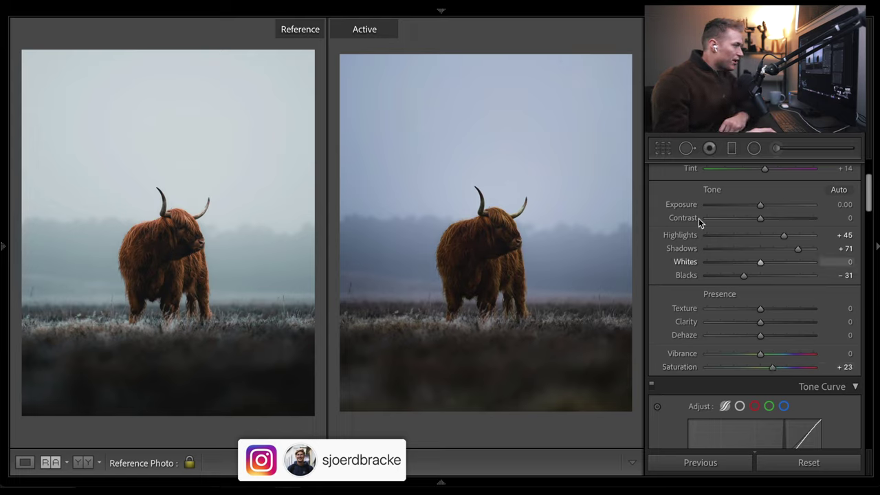
{"action": "left_click_drag", "start_coordinate": [760, 207], "coordinate": [762, 207]}
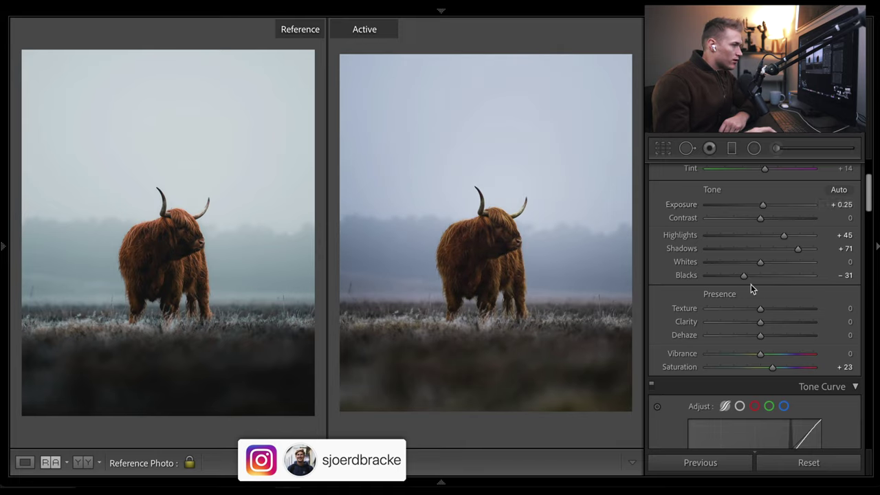
{"action": "left_click_drag", "start_coordinate": [744, 276], "coordinate": [668, 260]}
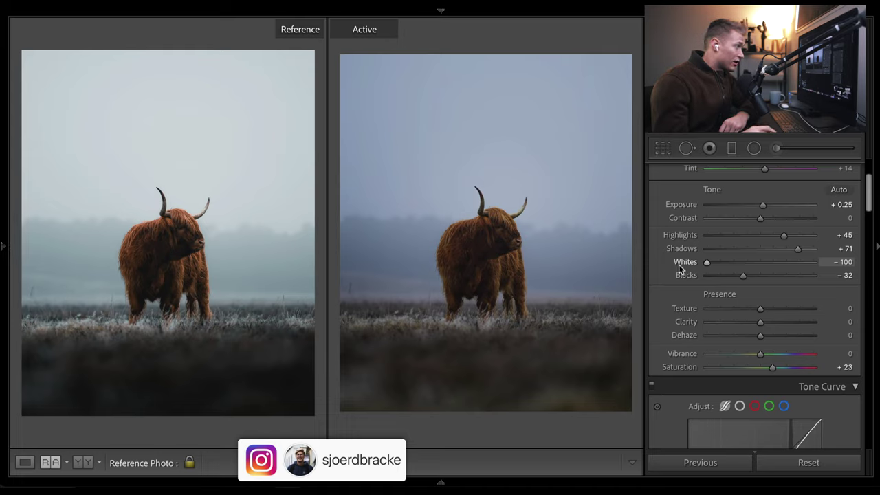
{"action": "left_click_drag", "start_coordinate": [704, 263], "coordinate": [755, 268]}
{"action": "left_click_drag", "start_coordinate": [760, 218], "coordinate": [756, 220]}
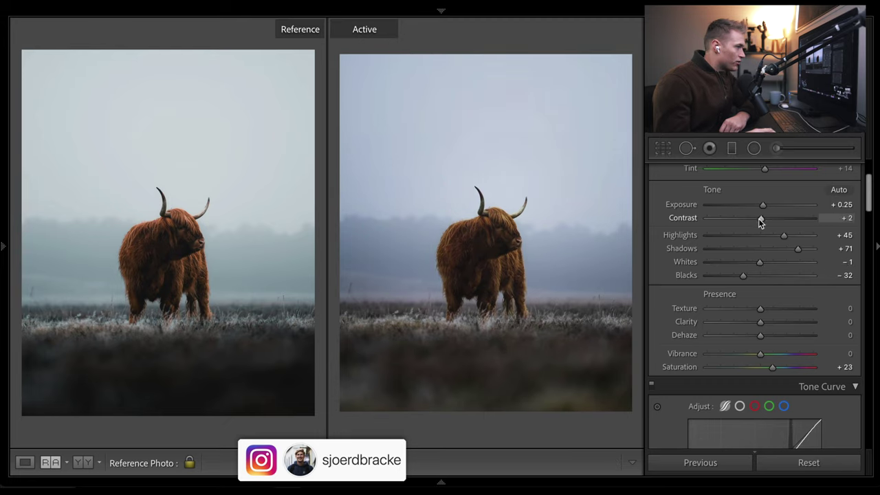
Desaturate Blue to −25, Purple to −33 and Magenta to −33 in HSL Saturation
{"action": "scroll", "coordinate": [840, 443], "scroll_direction": "down", "scroll_amount": 10}
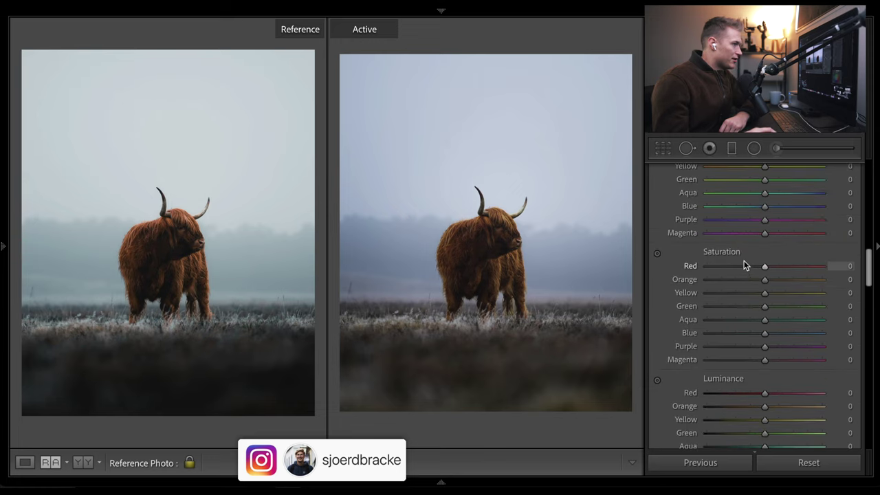
{"action": "left_click", "coordinate": [746, 332]}
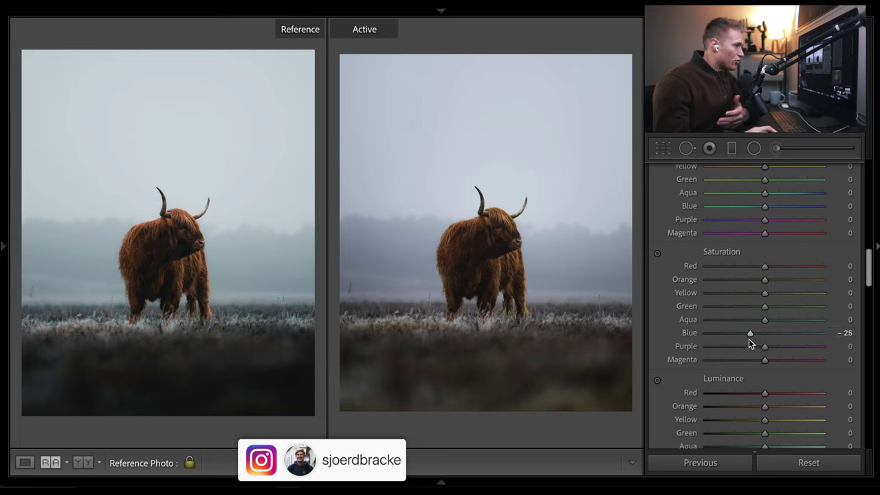
{"action": "left_click", "coordinate": [746, 346]}
{"action": "left_click", "coordinate": [744, 360]}
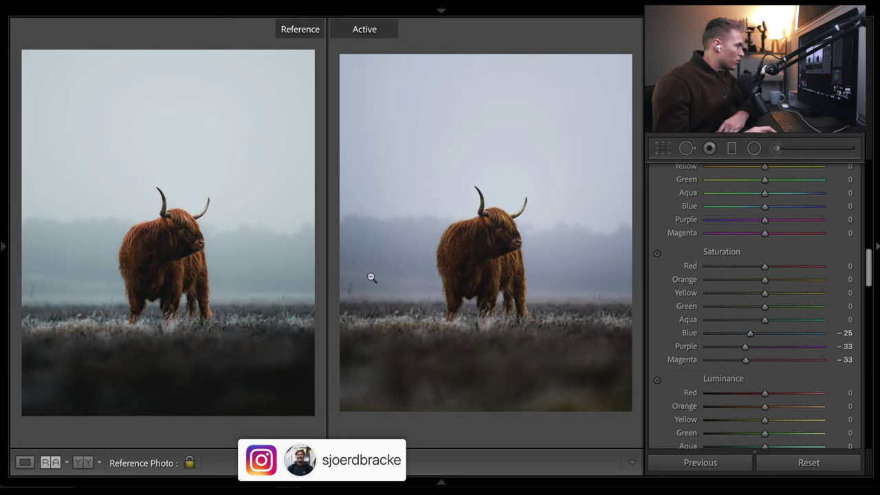
Boost Orange saturation to +22 and reduce Red to −11
{"action": "left_click", "coordinate": [761, 279]}
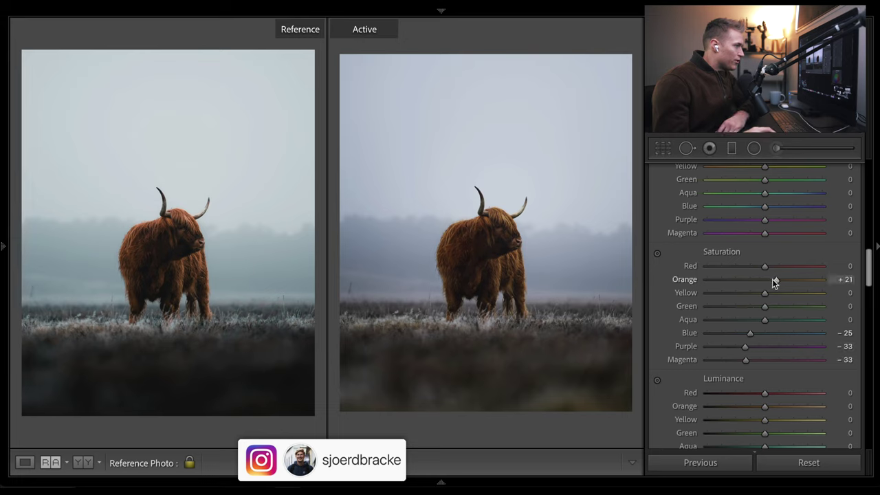
{"action": "mouse_move", "coordinate": [772, 279]}
{"action": "left_mouse_down"}
{"action": "mouse_move", "coordinate": [761, 269]}
{"action": "mouse_move", "coordinate": [781, 261]}
{"action": "mouse_move", "coordinate": [763, 265]}
{"action": "left_mouse_up"}
{"action": "left_click_drag", "start_coordinate": [810, 294], "coordinate": [785, 297]}
{"action": "left_click_drag", "start_coordinate": [757, 267], "coordinate": [754, 266]}
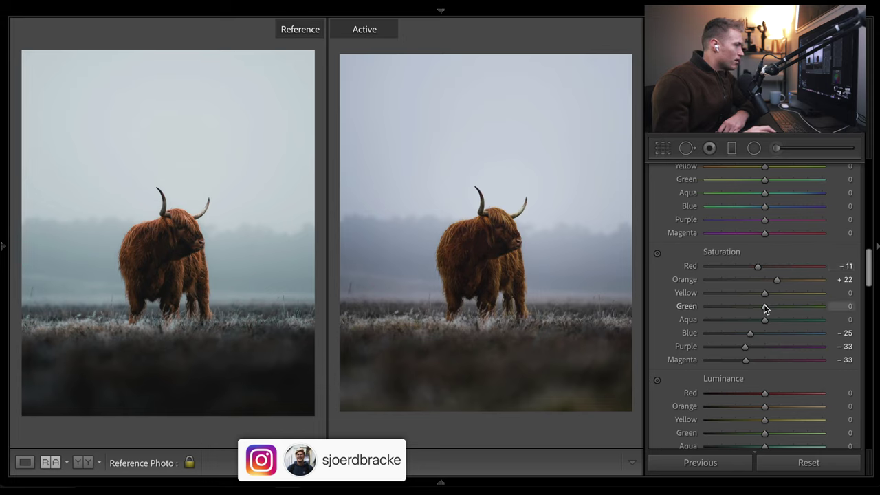
Raise HSL luminance for Orange to +20 and Yellow to +15 to brighten the cow's coat
{"action": "left_click_drag", "start_coordinate": [870, 256], "coordinate": [870, 270]}
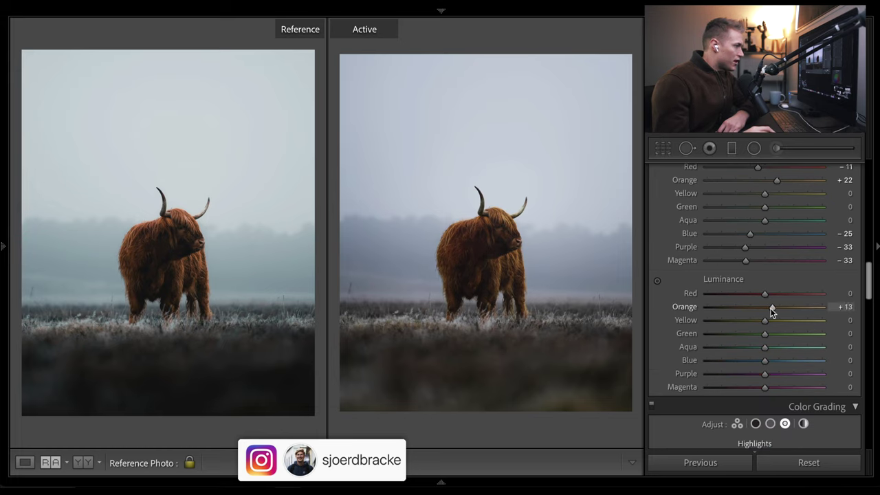
{"action": "mouse_move", "coordinate": [772, 306]}
{"action": "left_mouse_down"}
{"action": "mouse_move", "coordinate": [813, 319]}
{"action": "mouse_move", "coordinate": [772, 323]}
{"action": "left_mouse_up"}
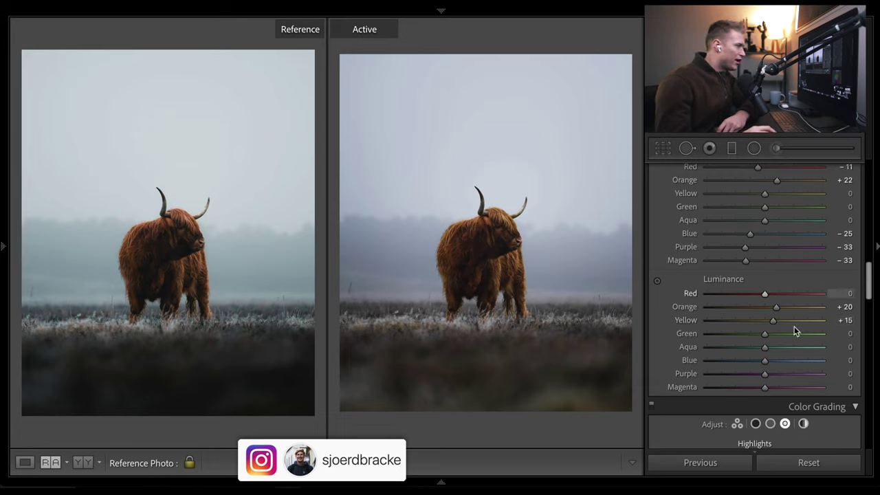
{"action": "left_click_drag", "start_coordinate": [869, 278], "coordinate": [870, 307]}
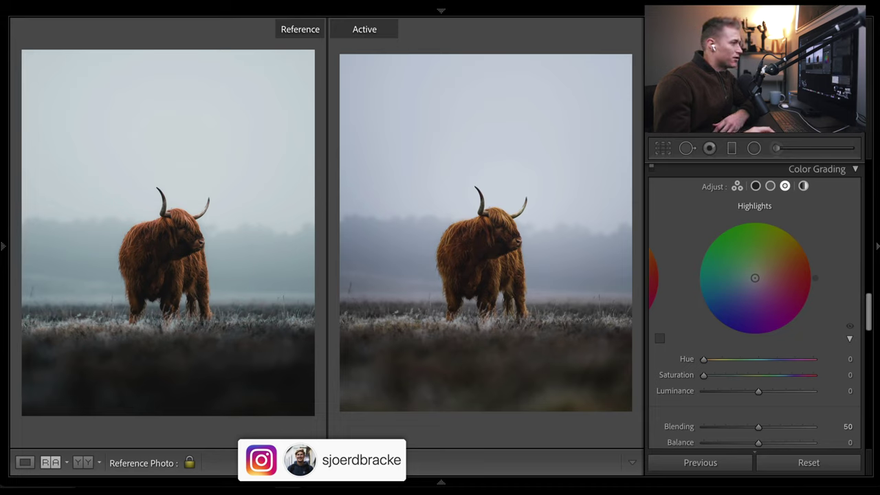
Add a graduated filter over the foreground grass, darkening it to −1.00 exposure
{"action": "left_click", "coordinate": [733, 147]}
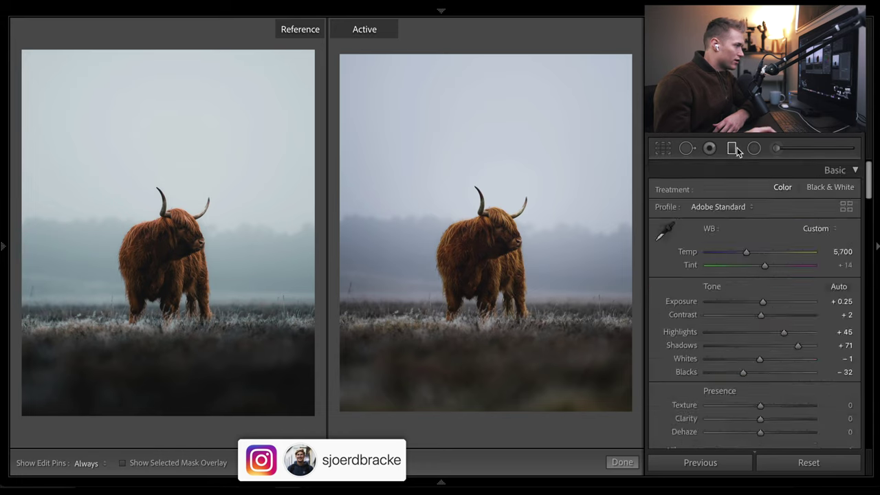
{"action": "left_click", "coordinate": [485, 358]}
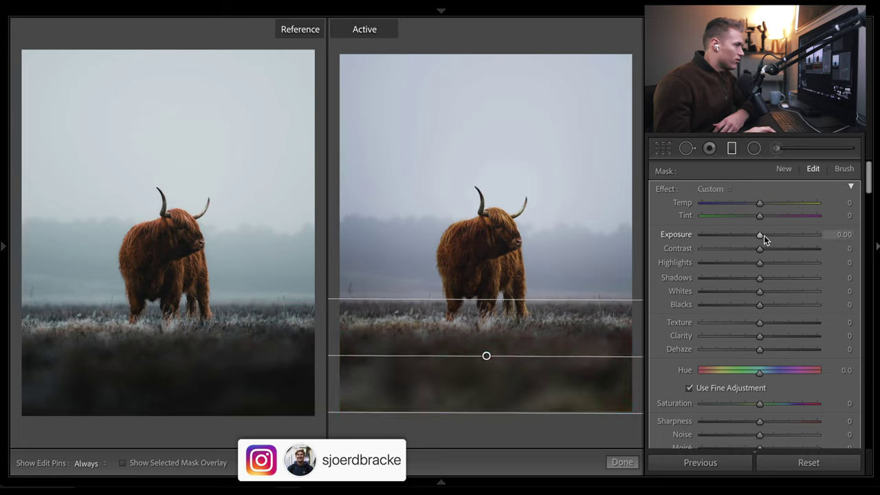
{"action": "left_click_drag", "start_coordinate": [762, 235], "coordinate": [745, 235]}
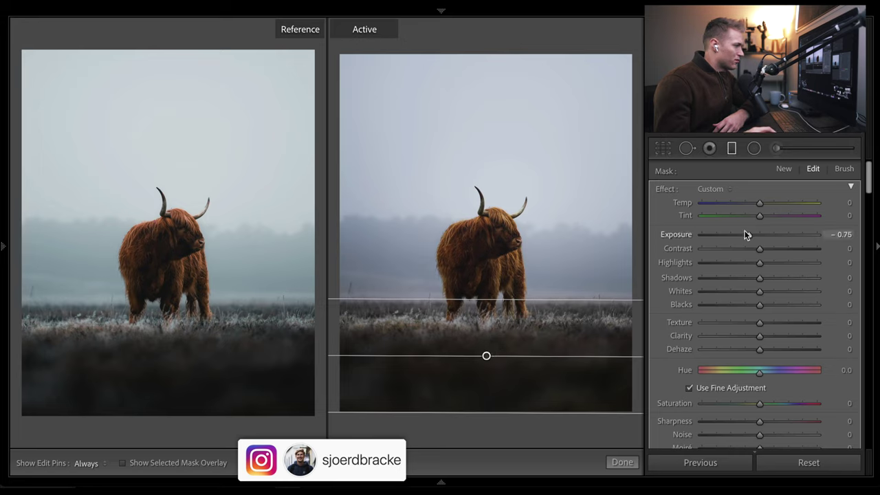
{"action": "left_click_drag", "start_coordinate": [745, 232], "coordinate": [738, 232]}
{"action": "key", "text": "m"}
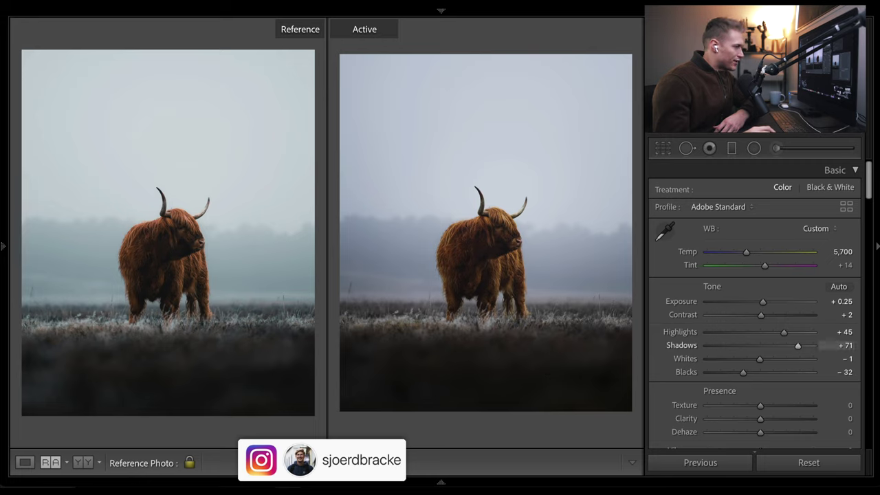
Give the Shadows color grading wheel hue 202 and saturation 10
{"action": "scroll", "coordinate": [713, 177], "scroll_direction": "down", "scroll_amount": 10}
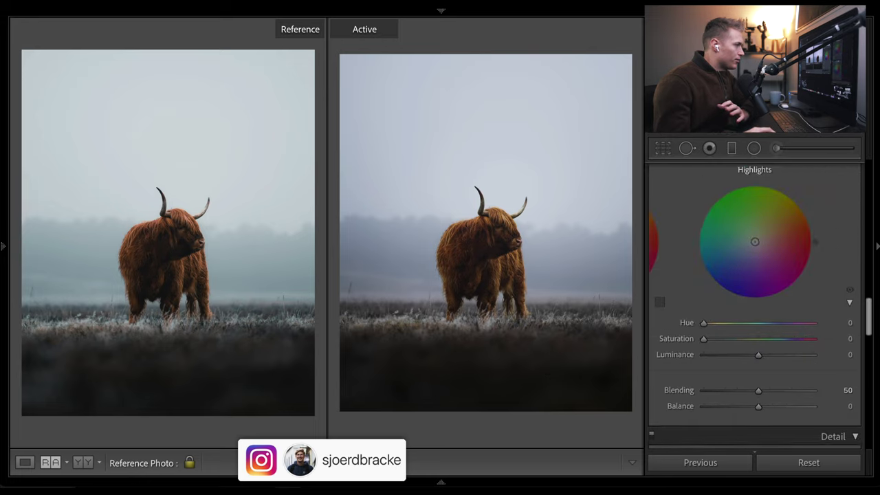
{"action": "scroll", "coordinate": [754, 275], "scroll_direction": "up", "scroll_amount": 1}
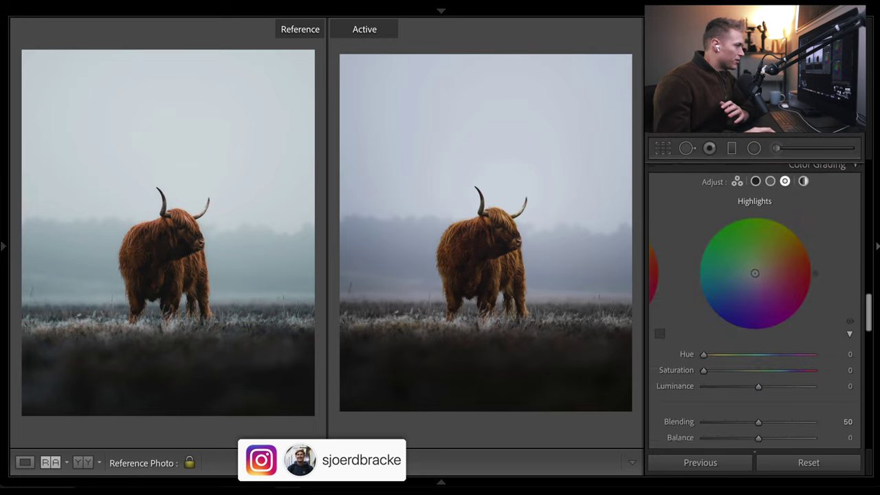
{"action": "left_click", "coordinate": [755, 180]}
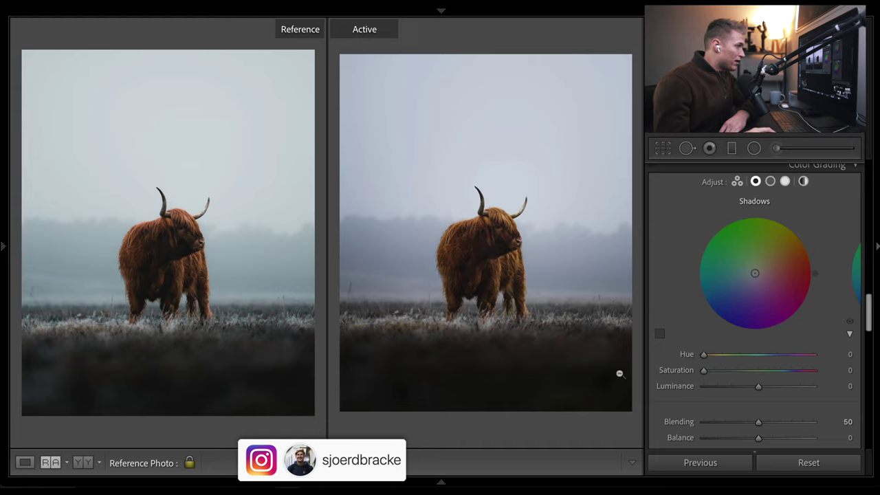
{"action": "left_click_drag", "start_coordinate": [703, 370], "coordinate": [707, 374]}
{"action": "left_click_drag", "start_coordinate": [741, 288], "coordinate": [755, 272]}
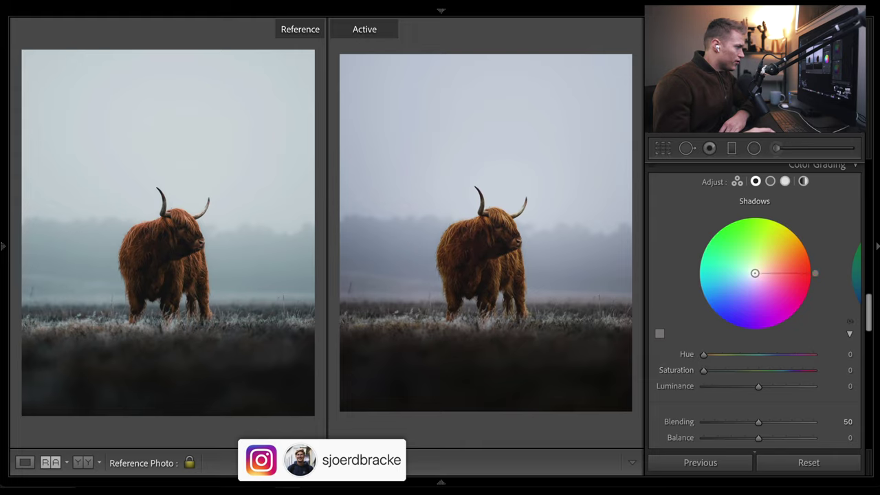
{"action": "left_click", "coordinate": [845, 354]}
{"action": "type", "text": "180"}
{"action": "key", "text": "Return"}
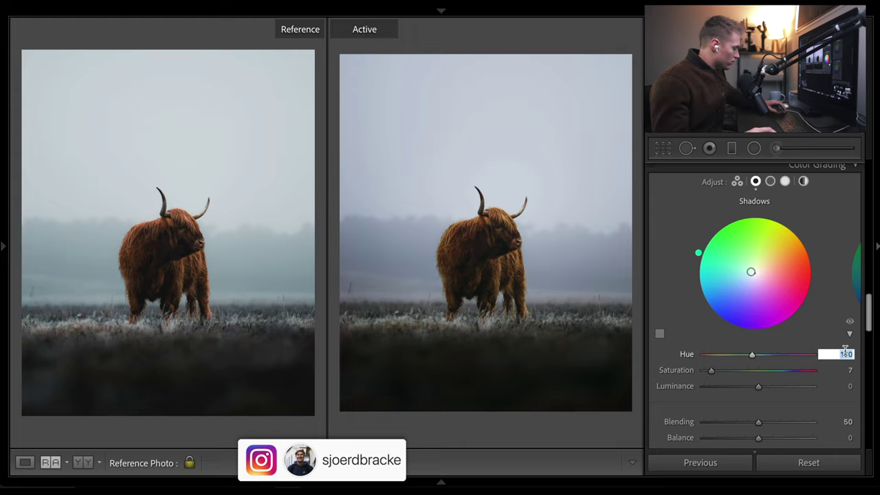
{"action": "type", "text": "202"}
{"action": "key", "text": "Return"}
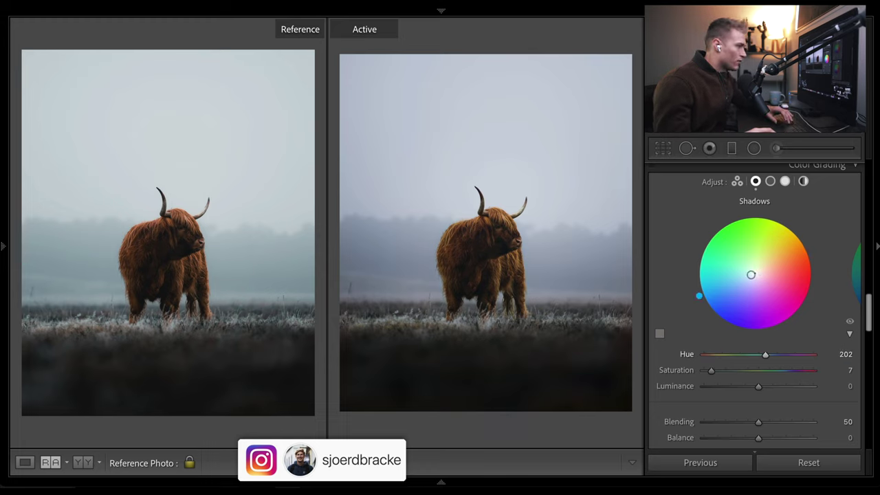
{"action": "left_click_drag", "start_coordinate": [711, 369], "coordinate": [714, 371]}
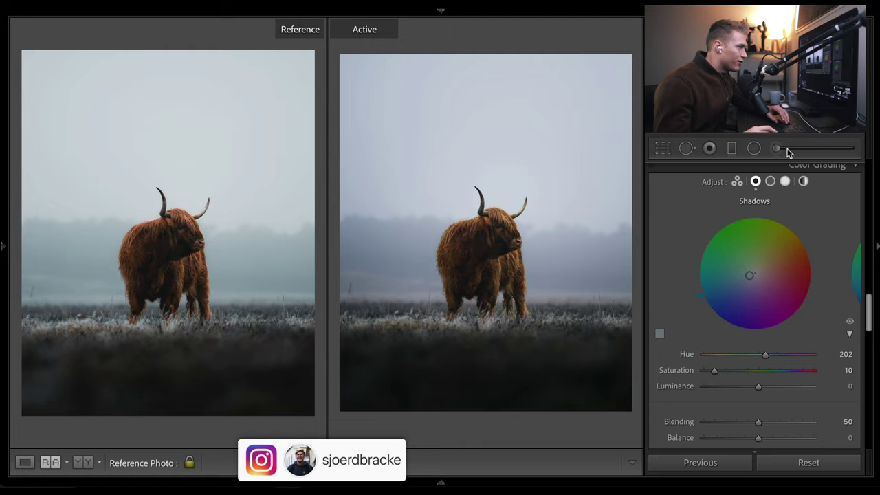
Warm the highlights to hue 39 with saturation 12
{"action": "left_click", "coordinate": [770, 183]}
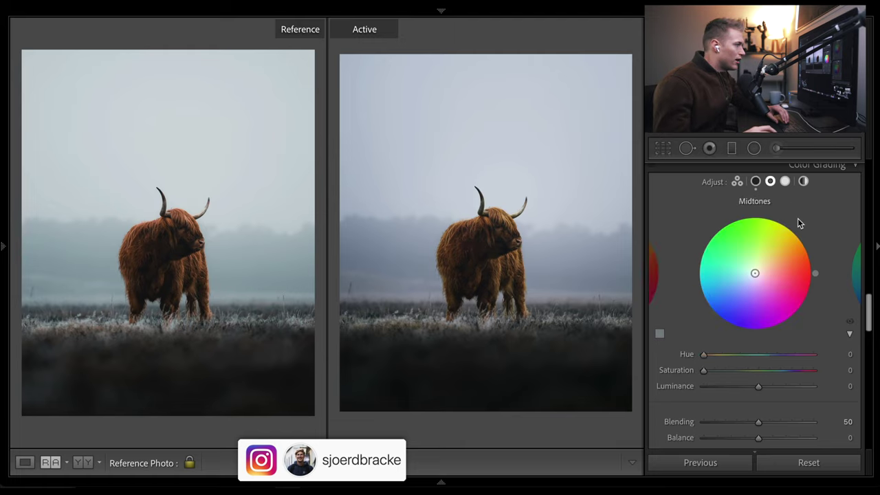
{"action": "left_click", "coordinate": [784, 182]}
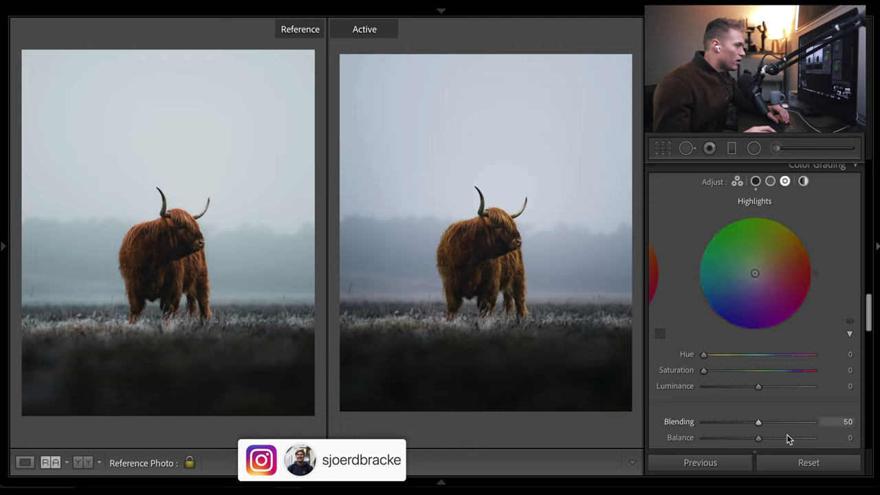
{"action": "left_click_drag", "start_coordinate": [703, 355], "coordinate": [712, 357]}
{"action": "left_click", "coordinate": [850, 353]}
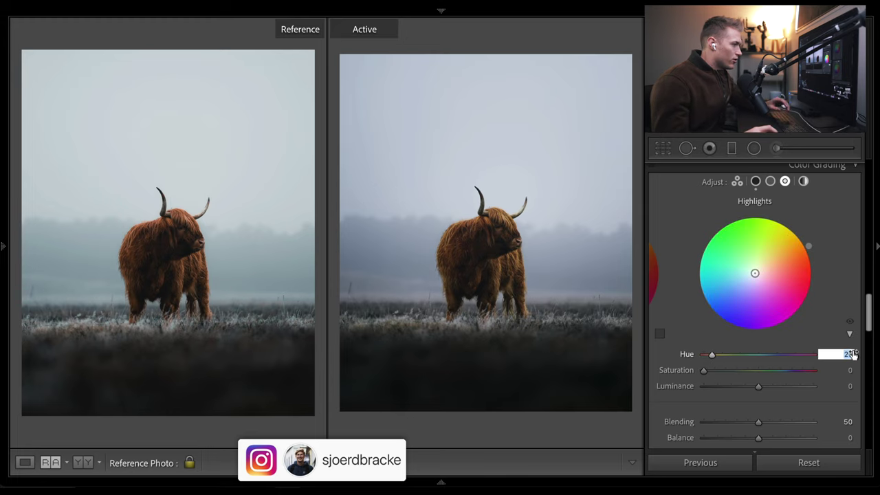
{"action": "type", "text": "39"}
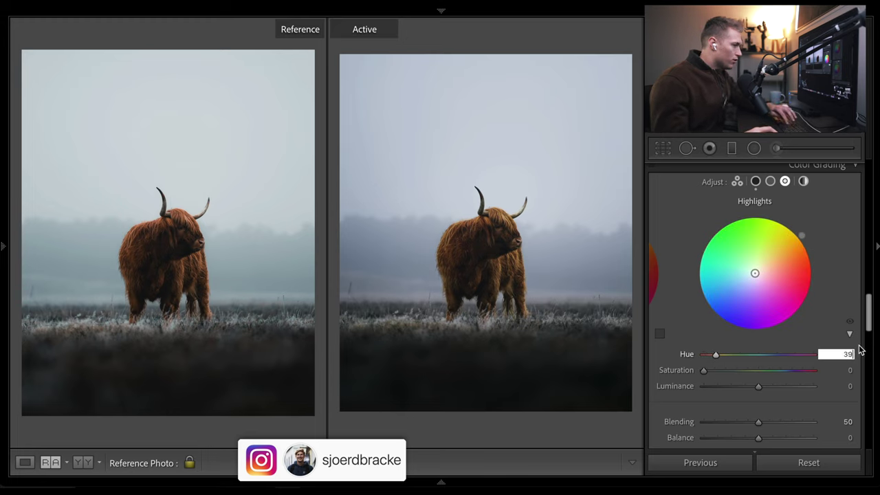
{"action": "key", "text": "Return"}
{"action": "left_click_drag", "start_coordinate": [703, 370], "coordinate": [715, 371]}
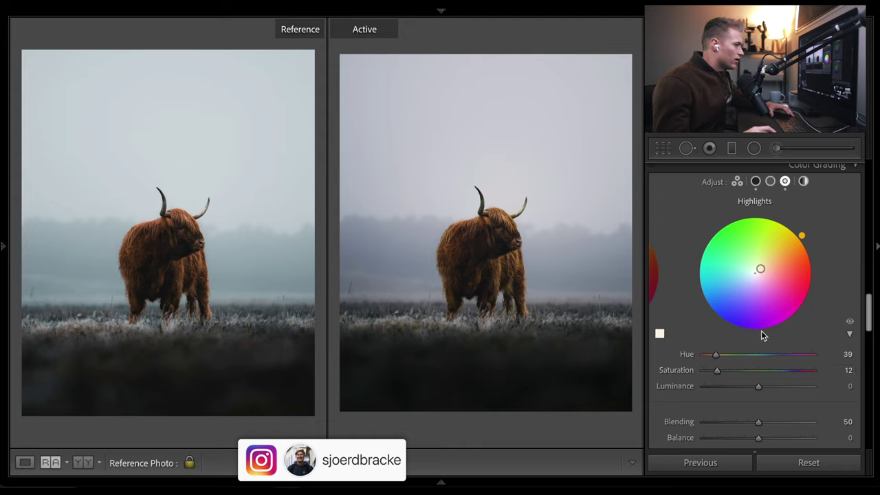
Shift the color grading balance toward the shadows, to -34
{"action": "left_click", "coordinate": [756, 182]}
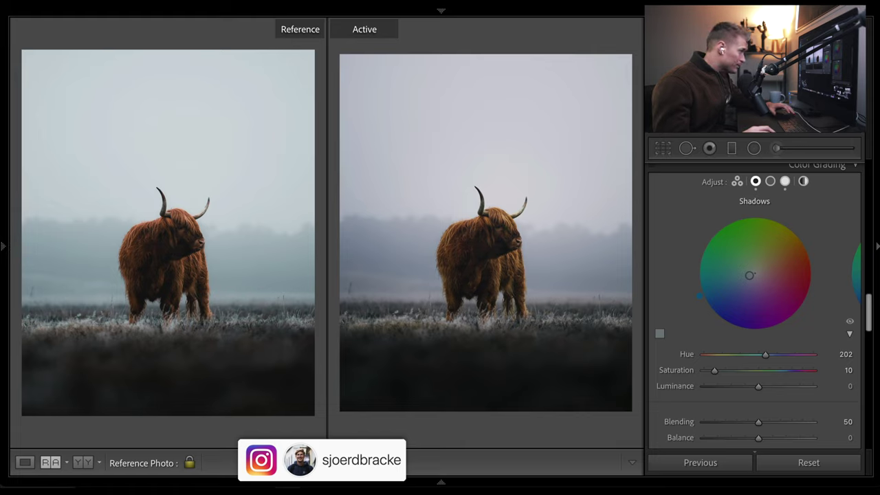
{"action": "scroll", "coordinate": [868, 312], "scroll_direction": "down", "scroll_amount": 1}
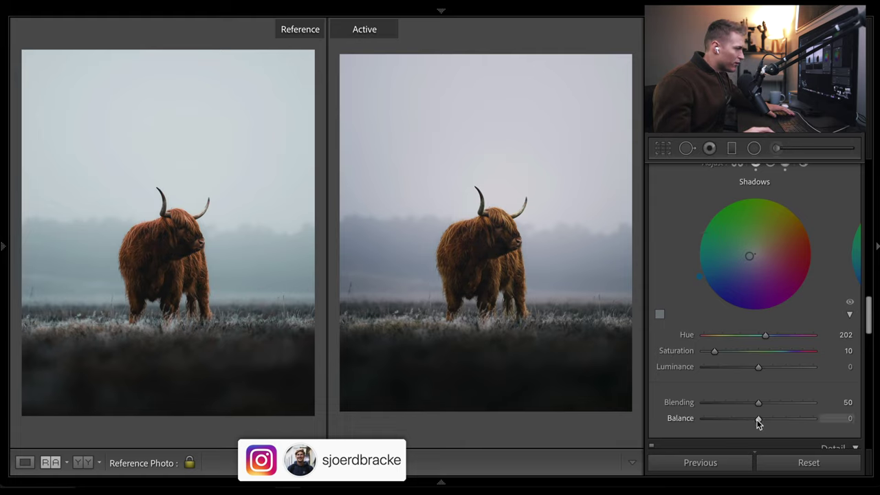
{"action": "left_click_drag", "start_coordinate": [756, 418], "coordinate": [657, 422]}
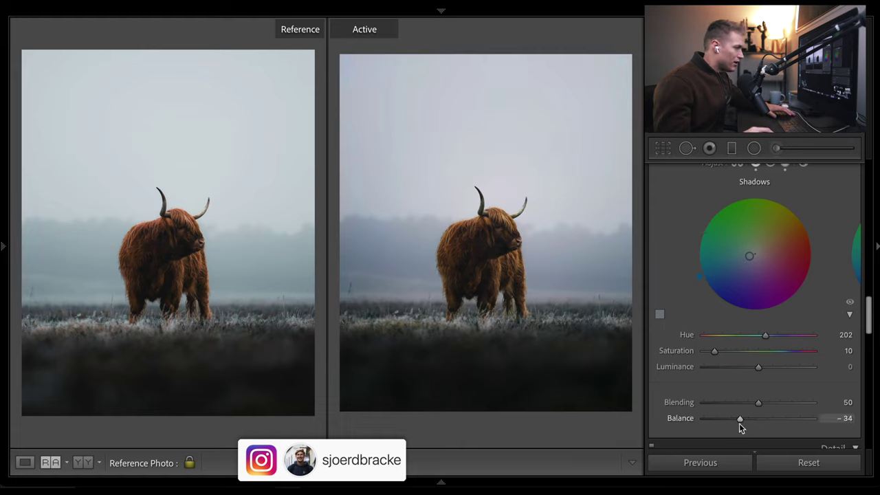
{"action": "scroll", "coordinate": [754, 309], "scroll_direction": "down", "scroll_amount": 2}
Shift the Blue hue to -16 and the Purple hue to -100
{"action": "scroll", "coordinate": [754, 309], "scroll_direction": "up", "scroll_amount": 10}
{"action": "scroll", "coordinate": [754, 307], "scroll_direction": "up", "scroll_amount": 1}
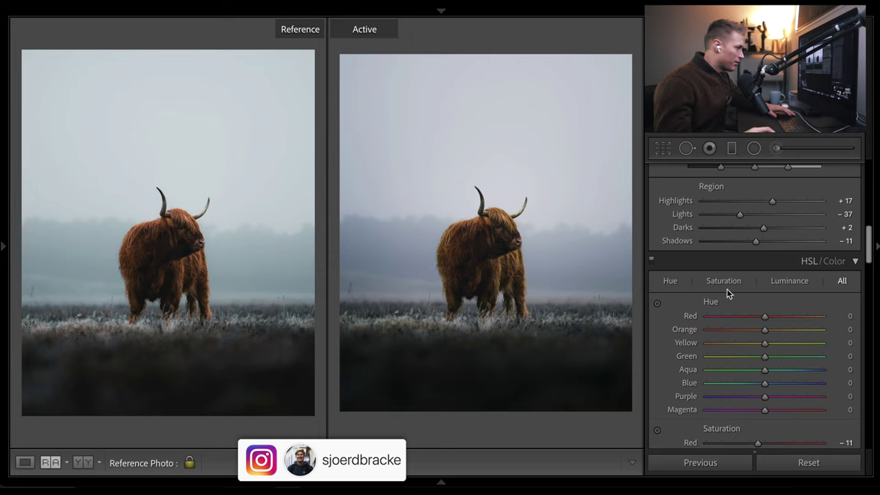
{"action": "left_click_drag", "start_coordinate": [753, 315], "coordinate": [757, 333]}
{"action": "left_click_drag", "start_coordinate": [764, 383], "coordinate": [753, 386]}
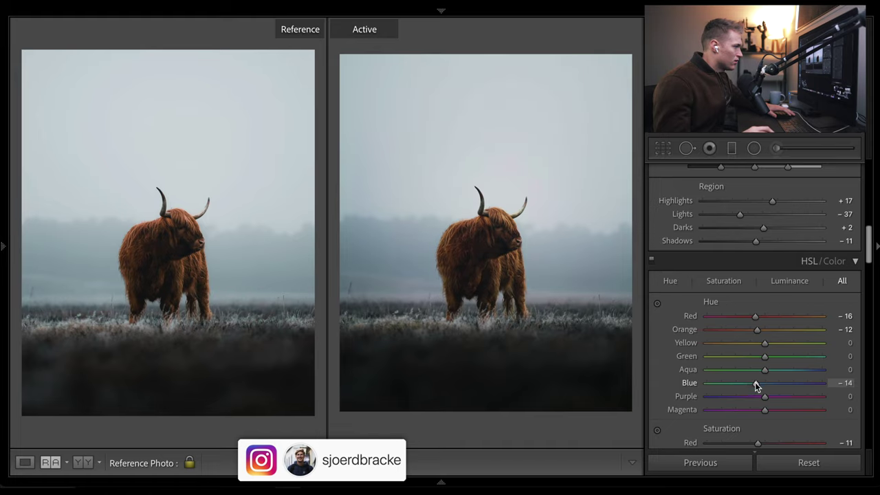
{"action": "left_click_drag", "start_coordinate": [755, 382], "coordinate": [753, 385]}
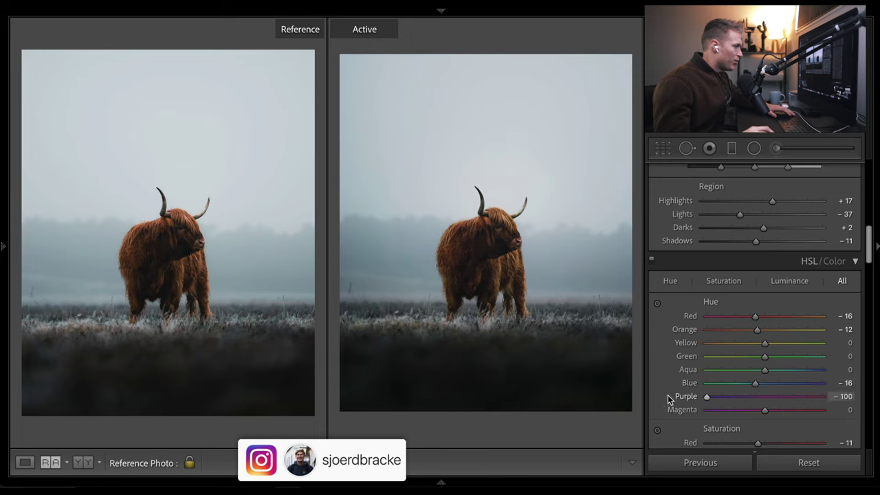
{"action": "left_click_drag", "start_coordinate": [696, 396], "coordinate": [852, 395]}
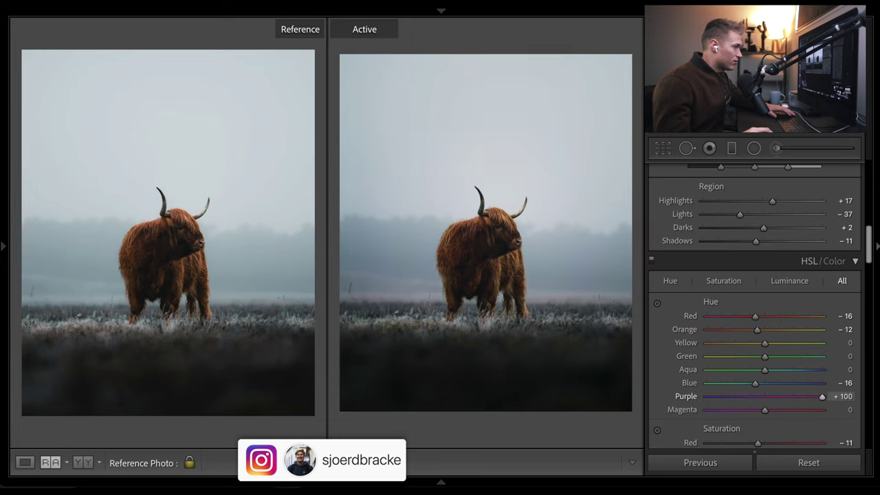
{"action": "left_click_drag", "start_coordinate": [686, 395], "coordinate": [618, 396]}
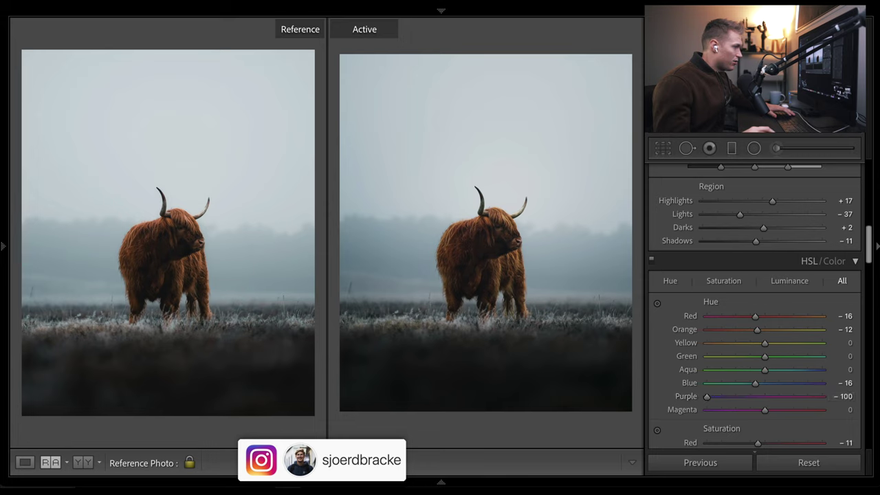
Set the Green hue to -45 and the Yellow hue to -34, and push Red hue to +100
{"action": "left_click_drag", "start_coordinate": [764, 356], "coordinate": [730, 356]}
{"action": "left_click_drag", "start_coordinate": [396, 399], "coordinate": [729, 357]}
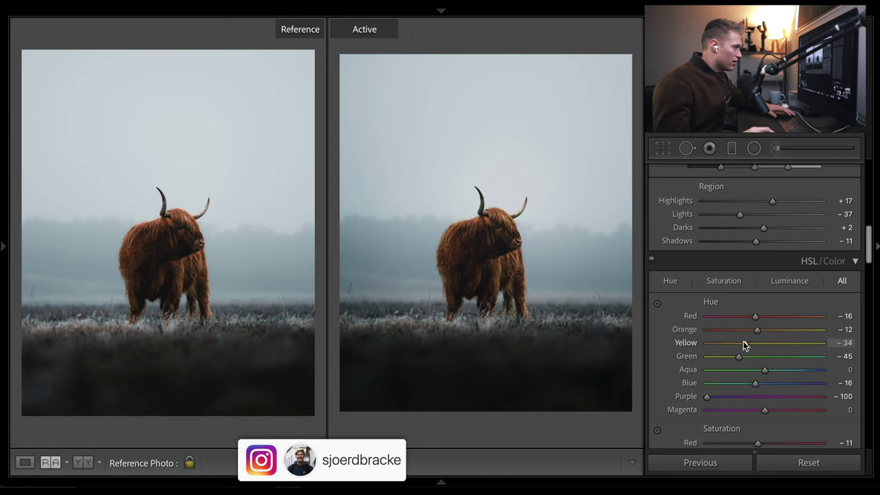
{"action": "left_click_drag", "start_coordinate": [747, 346], "coordinate": [715, 349]}
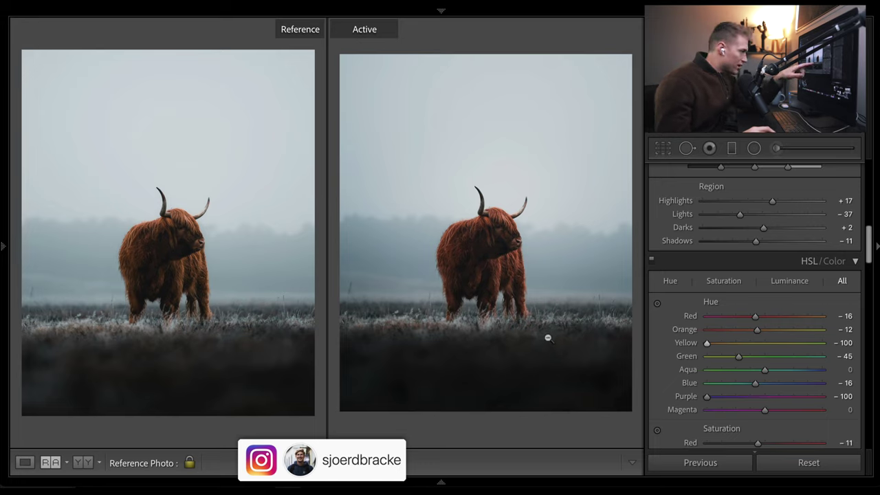
{"action": "left_click_drag", "start_coordinate": [708, 346], "coordinate": [467, 350]}
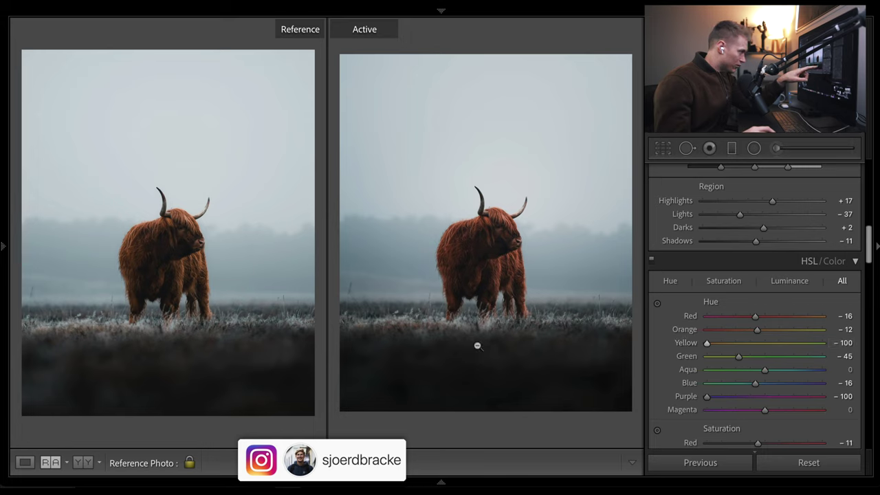
{"action": "left_click_drag", "start_coordinate": [707, 343], "coordinate": [738, 343]}
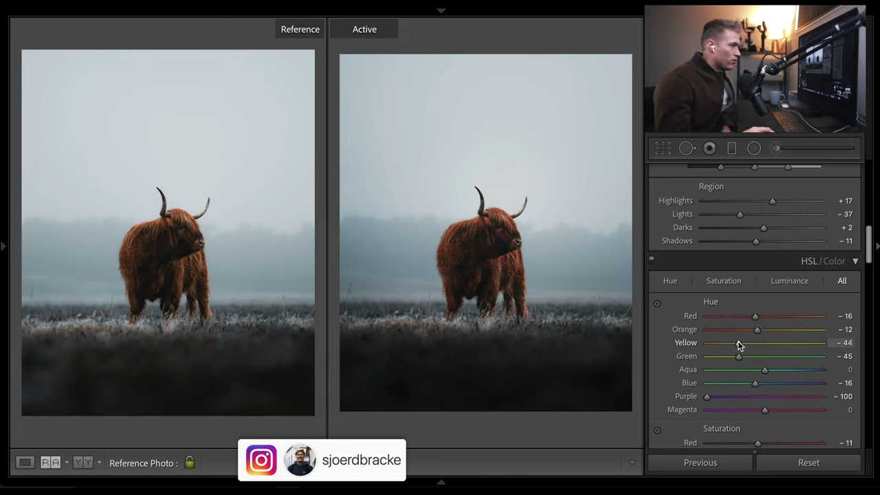
{"action": "left_click_drag", "start_coordinate": [741, 346], "coordinate": [750, 346]}
{"action": "left_click_drag", "start_coordinate": [755, 316], "coordinate": [872, 316]}
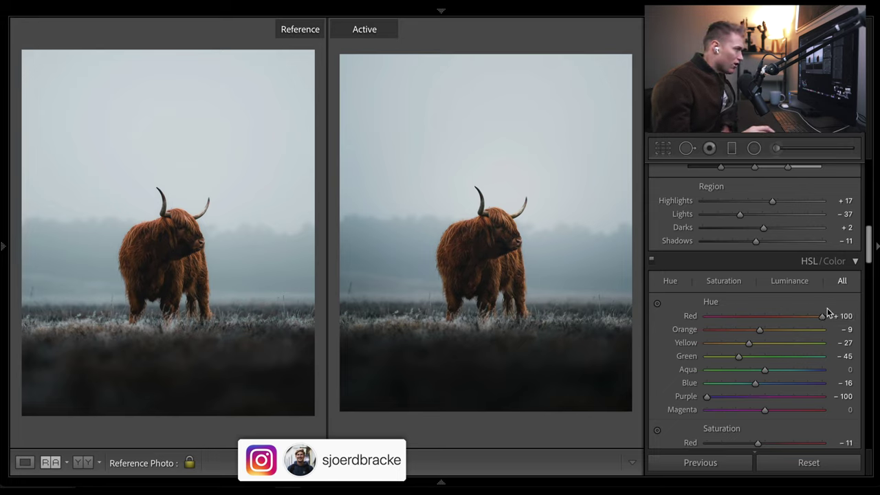
Lower Purple saturation to -29 and adjust the Luminance sliders
{"action": "left_click_drag", "start_coordinate": [864, 242], "coordinate": [864, 275]}
{"action": "mouse_move", "coordinate": [742, 339]}
{"action": "left_mouse_down"}
{"action": "mouse_move", "coordinate": [726, 339]}
{"action": "mouse_move", "coordinate": [768, 344]}
{"action": "mouse_move", "coordinate": [759, 339]}
{"action": "left_mouse_up"}
{"action": "left_click_drag", "start_coordinate": [821, 339], "coordinate": [747, 338]}
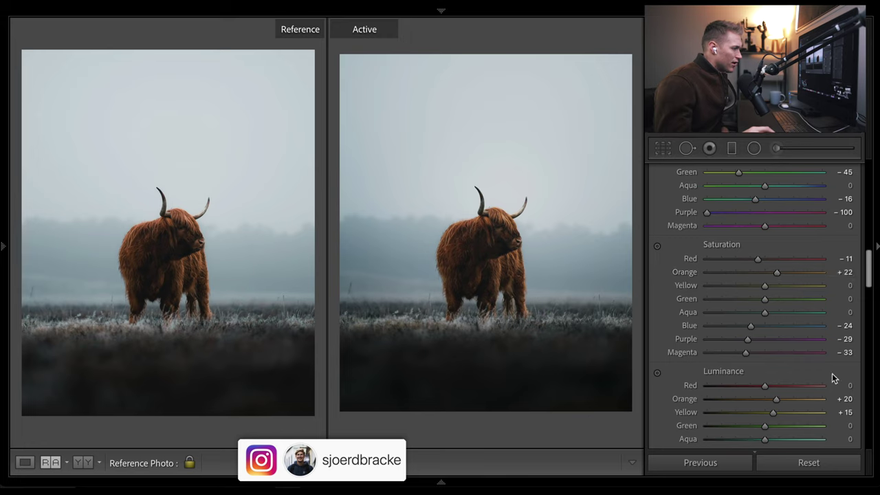
{"action": "scroll", "coordinate": [824, 355], "scroll_direction": "down", "scroll_amount": 4}
{"action": "mouse_move", "coordinate": [761, 222]}
{"action": "left_mouse_down"}
{"action": "mouse_move", "coordinate": [771, 222]}
{"action": "mouse_move", "coordinate": [755, 224]}
{"action": "mouse_move", "coordinate": [763, 224]}
{"action": "left_mouse_up"}
{"action": "left_click_drag", "start_coordinate": [868, 285], "coordinate": [869, 389]}
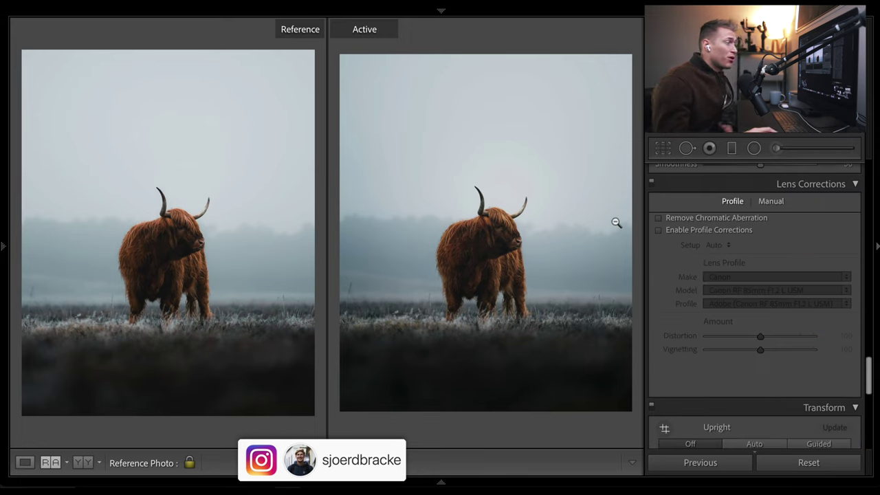
Enable lens profile corrections for the Canon RF 85mm and add grain amount 10
{"action": "left_click", "coordinate": [658, 231]}
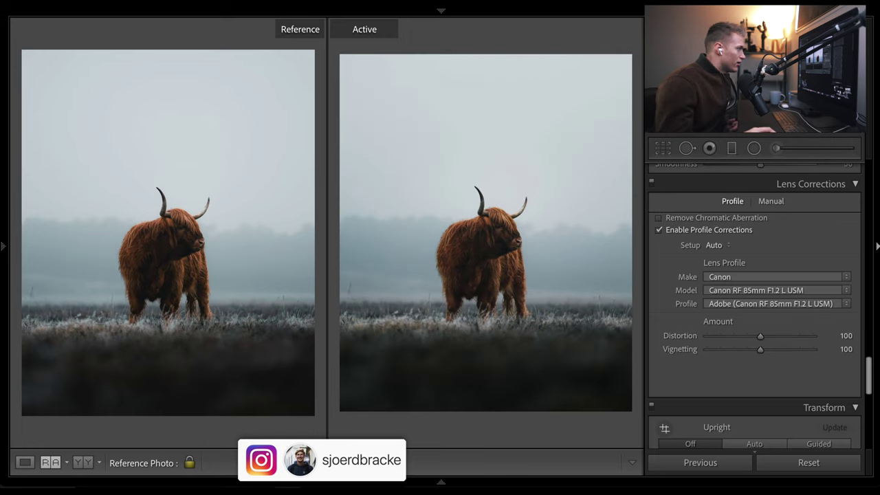
{"action": "left_click_drag", "start_coordinate": [867, 373], "coordinate": [874, 447]}
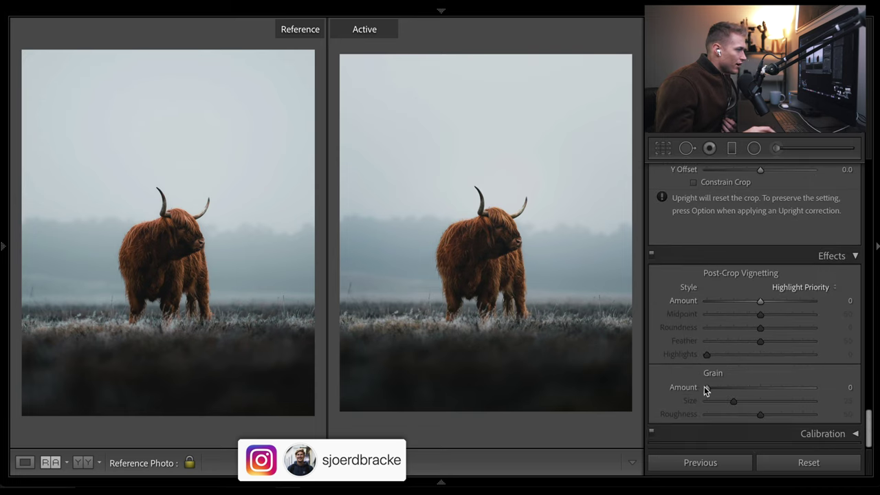
{"action": "left_click_drag", "start_coordinate": [705, 388], "coordinate": [719, 390]}
Raise grain to 11, lower Calibration shadows tint to +3, and settle Blue Primary hue at -2
{"action": "left_click", "coordinate": [854, 434]}
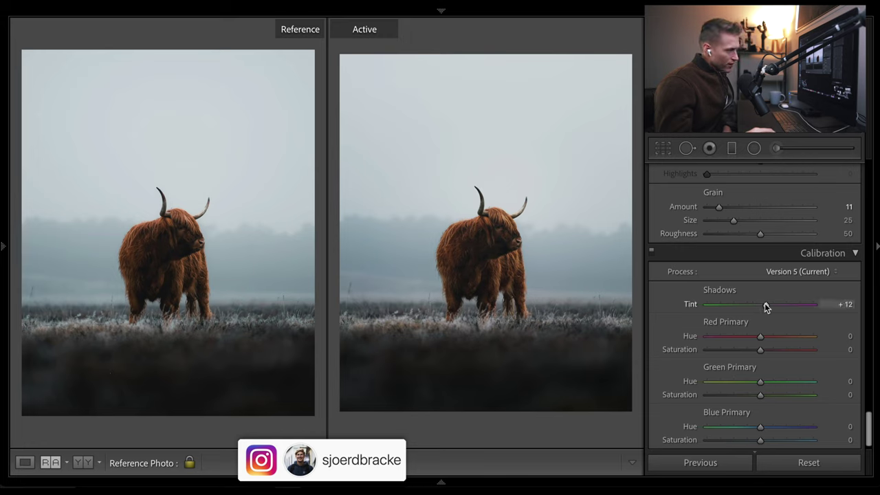
{"action": "left_click_drag", "start_coordinate": [765, 303], "coordinate": [755, 309]}
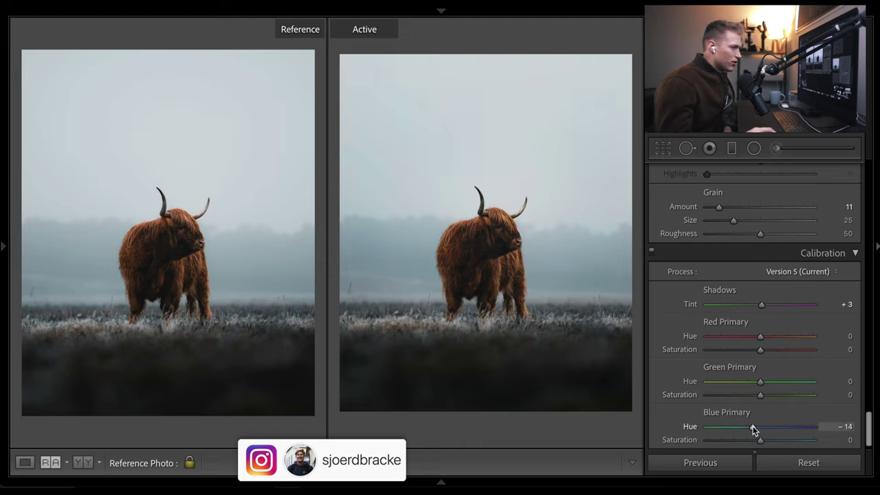
{"action": "left_click_drag", "start_coordinate": [753, 427], "coordinate": [627, 437]}
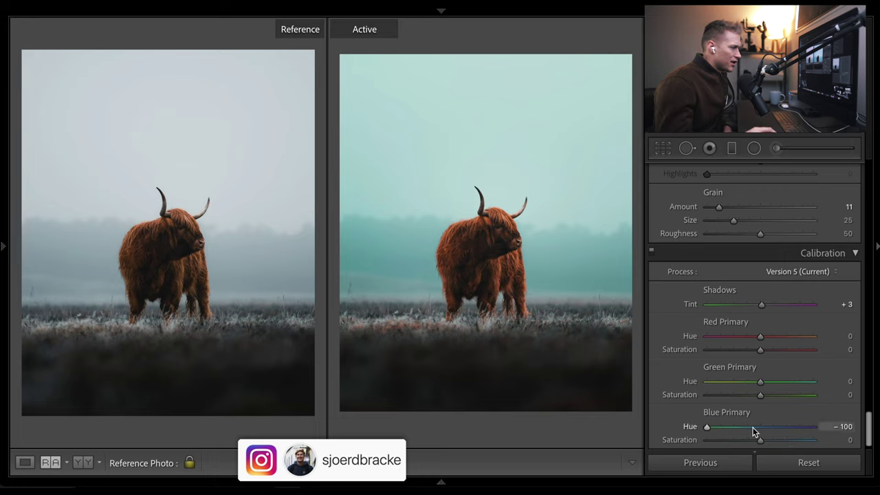
{"action": "left_click_drag", "start_coordinate": [753, 427], "coordinate": [759, 428]}
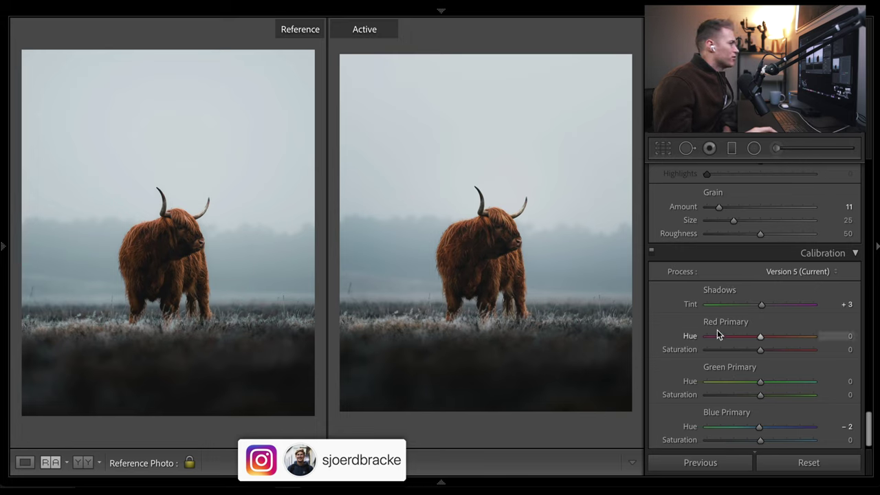
{"action": "left_click_drag", "start_coordinate": [870, 422], "coordinate": [868, 175]}
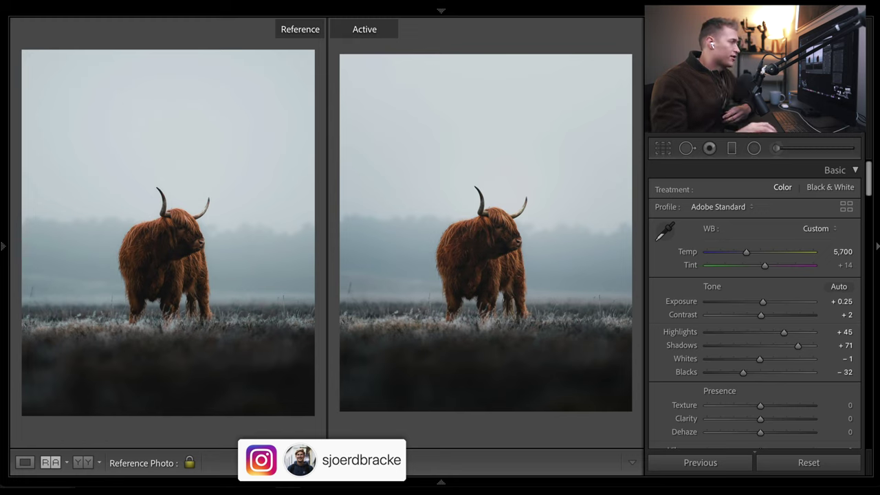
{"action": "scroll", "coordinate": [868, 186], "scroll_direction": "down", "scroll_amount": 1}
{"action": "left_click_drag", "start_coordinate": [868, 185], "coordinate": [863, 220]}
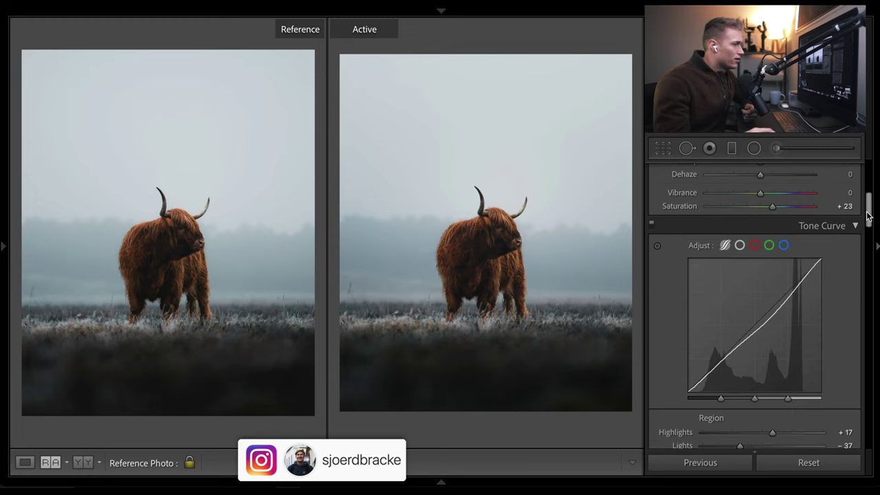
{"action": "scroll", "coordinate": [790, 309], "scroll_direction": "down", "scroll_amount": 3}
{"action": "scroll", "coordinate": [723, 377], "scroll_direction": "up", "scroll_amount": 1}
{"action": "double_click", "coordinate": [737, 380]}
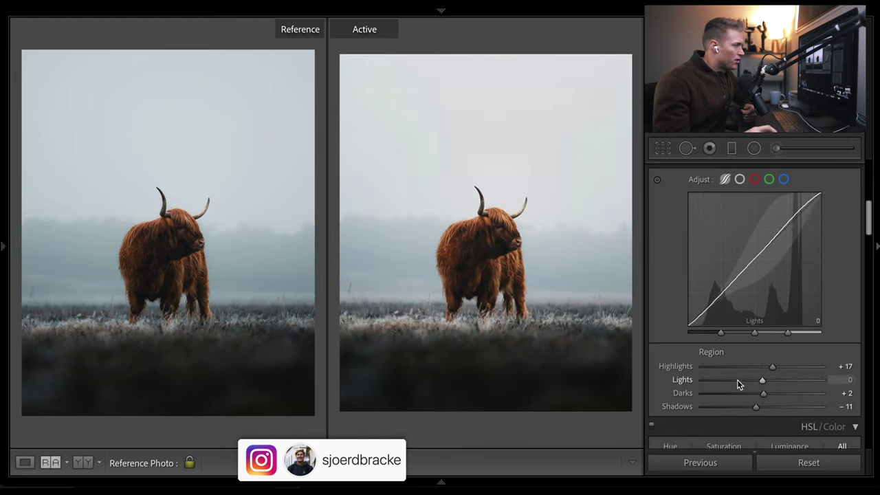
{"action": "key", "text": "ctrl+z"}
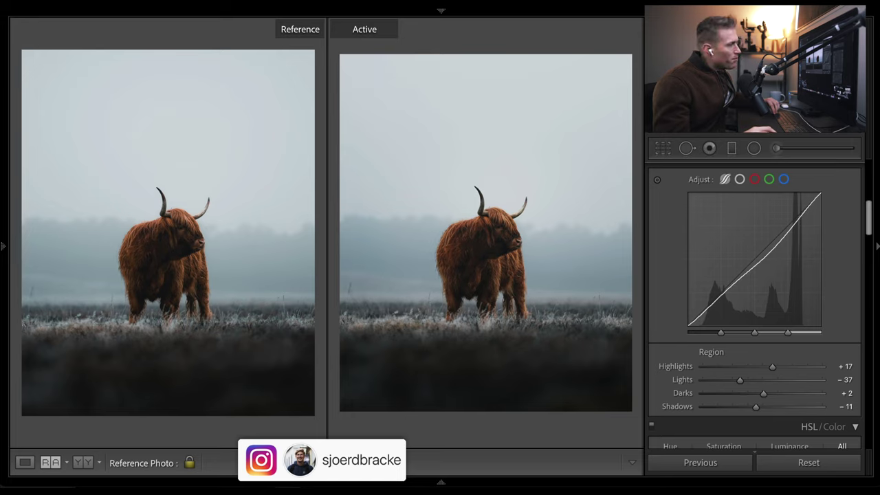
{"action": "left_click", "coordinate": [768, 179]}
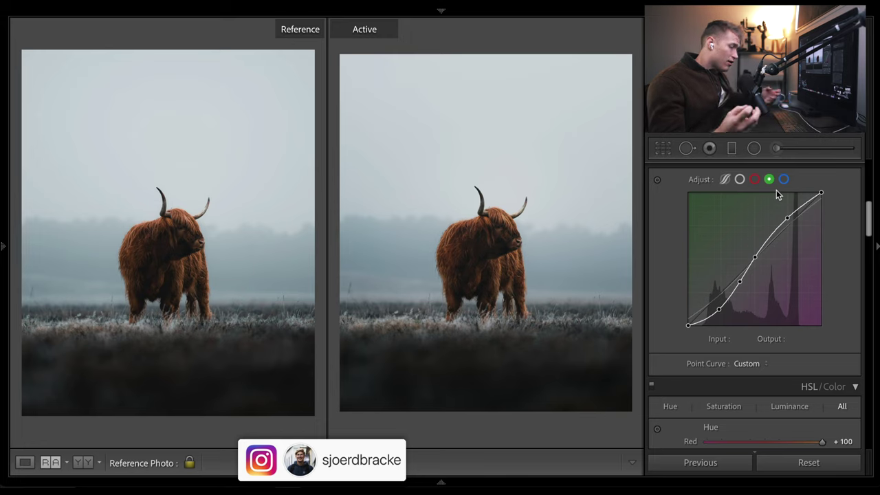
{"action": "left_click_drag", "start_coordinate": [870, 220], "coordinate": [869, 311]}
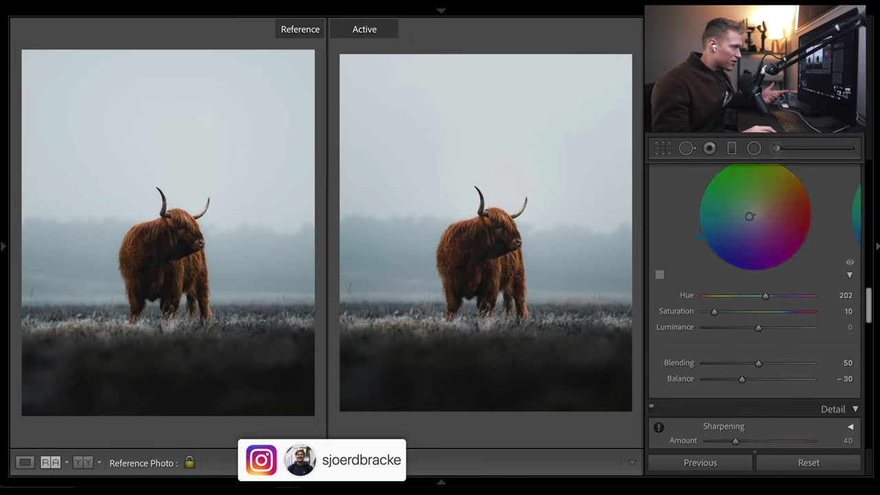
{"action": "scroll", "coordinate": [756, 378], "scroll_direction": "up", "scroll_amount": 10}
Reset the edits, then undo and redo to compare with the original, ending on the edit
{"action": "left_click", "coordinate": [802, 454]}
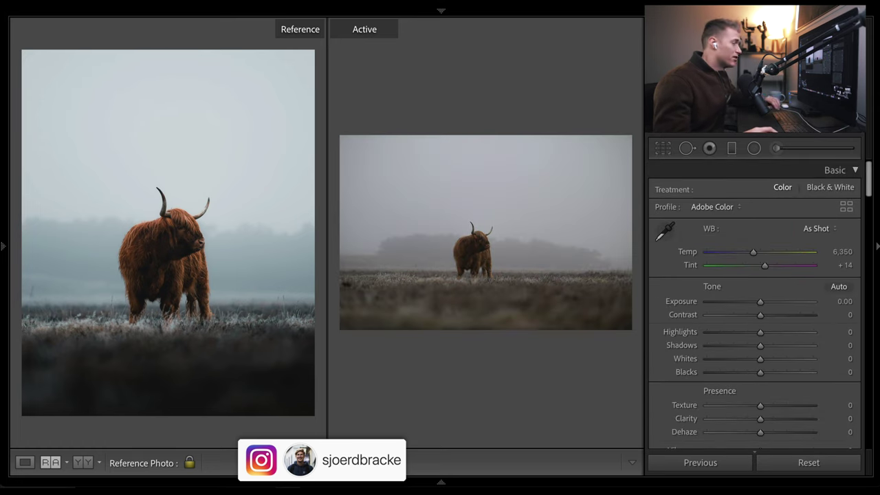
{"action": "key", "text": "ctrl+z"}
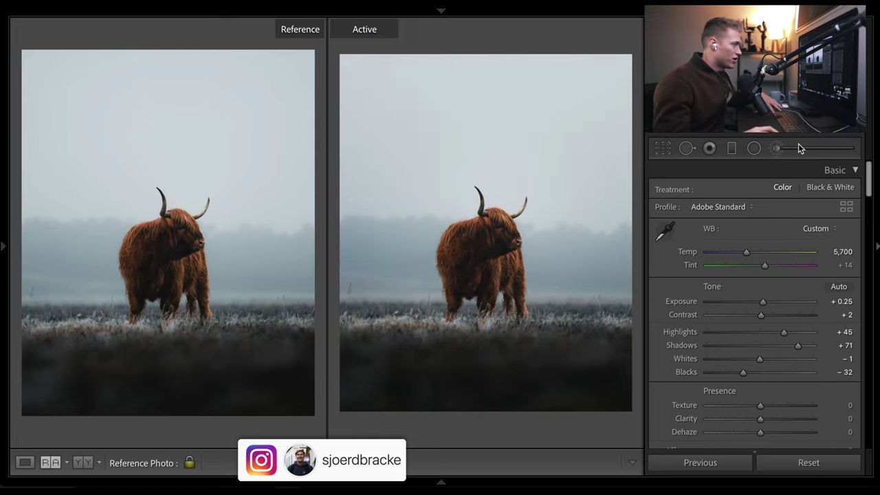
{"action": "key", "text": "ctrl+shift+z"}
{"action": "key", "text": "ctrl+z"}
{"action": "key", "text": "ctrl+shift+z"}
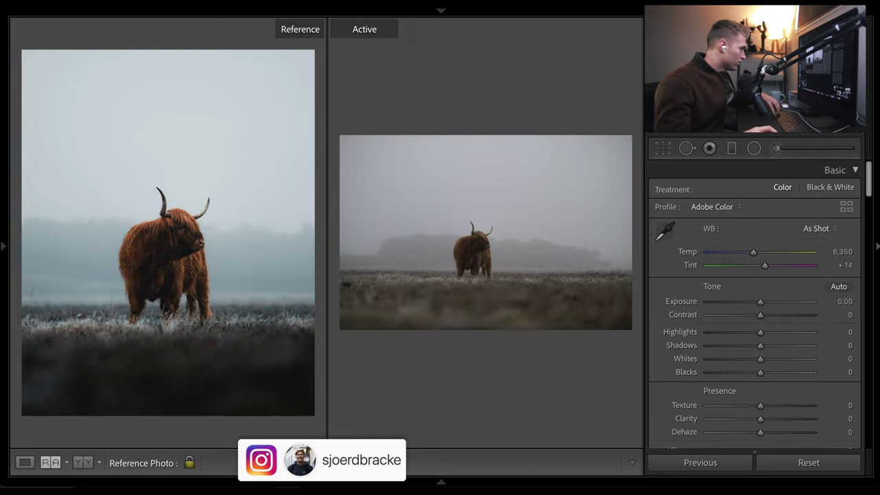
{"action": "key", "text": "ctrl+z"}
Compare the edited cow photo 167 with the EDIT1.dng version, photo 170, via the filmstrip
{"action": "left_click", "coordinate": [451, 474]}
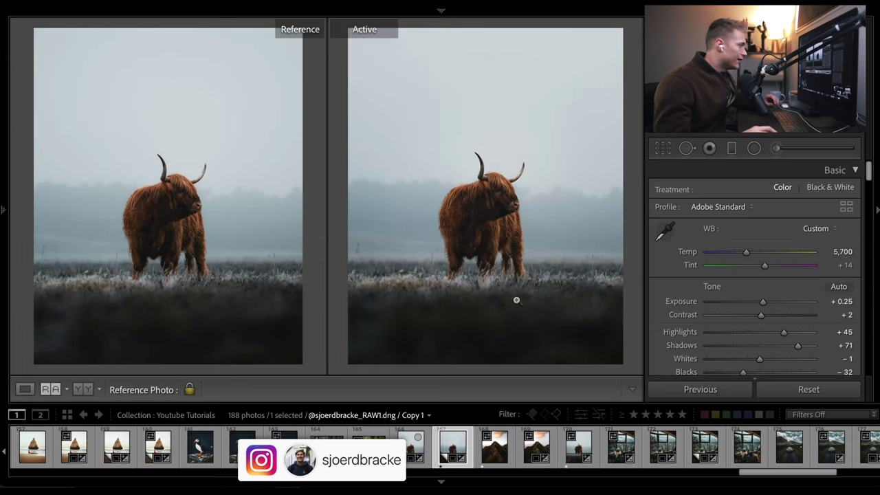
{"action": "left_click", "coordinate": [579, 443]}
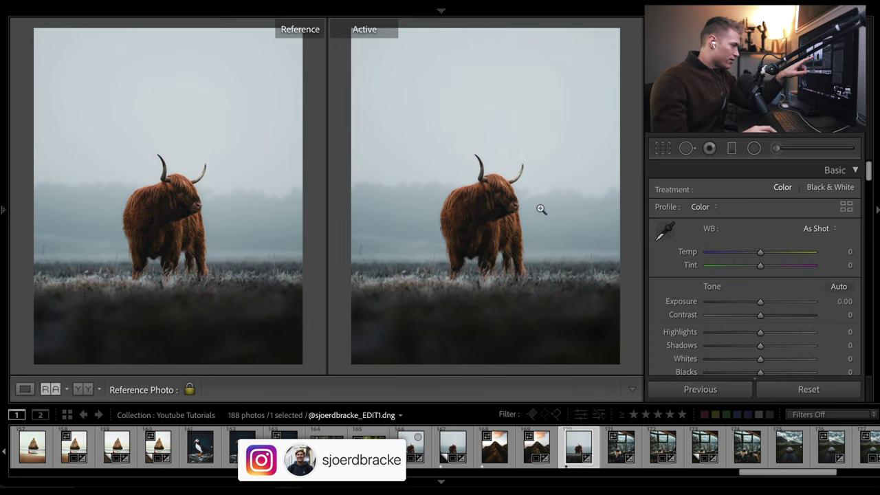
{"action": "left_click", "coordinate": [455, 447]}
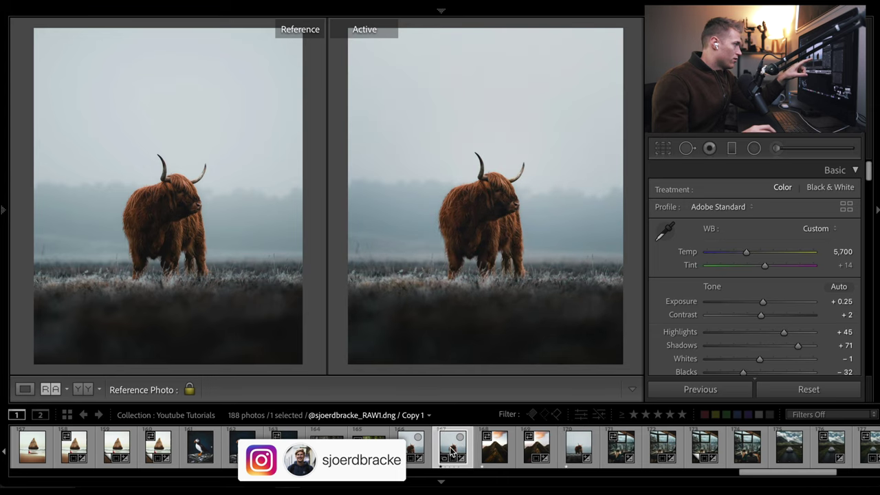
{"action": "left_click", "coordinate": [575, 448]}
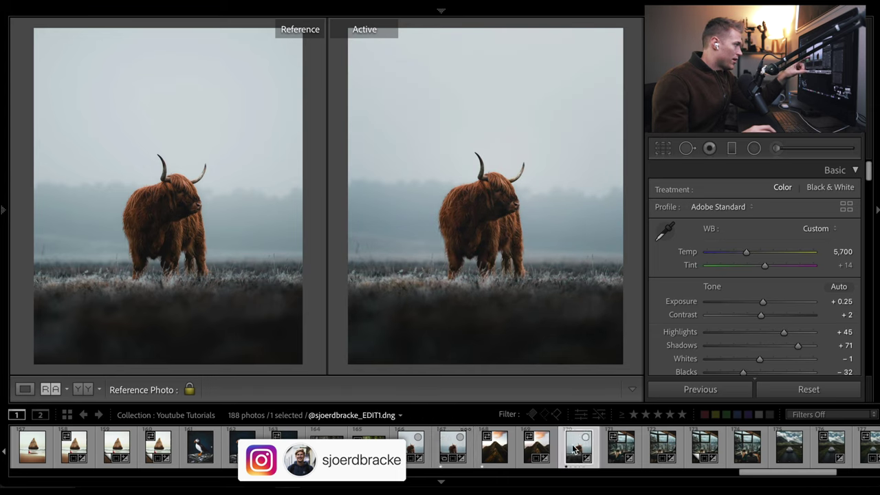
{"action": "left_click", "coordinate": [452, 450]}
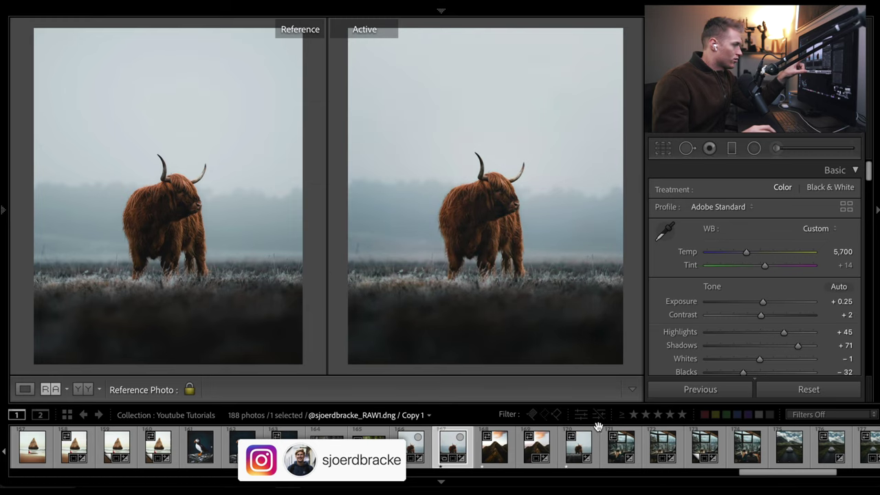
{"action": "left_click", "coordinate": [579, 447]}
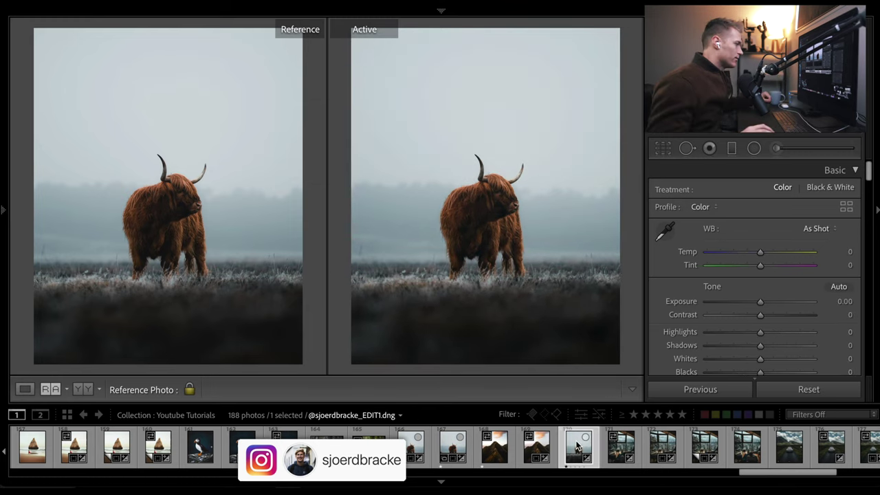
{"action": "left_click", "coordinate": [442, 483]}
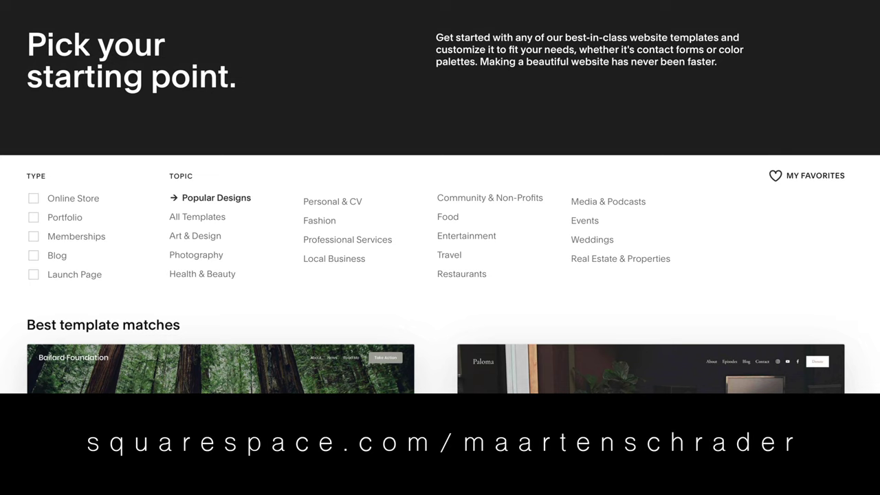
{"action": "scroll", "coordinate": [440, 241], "scroll_direction": "down", "scroll_amount": 3}
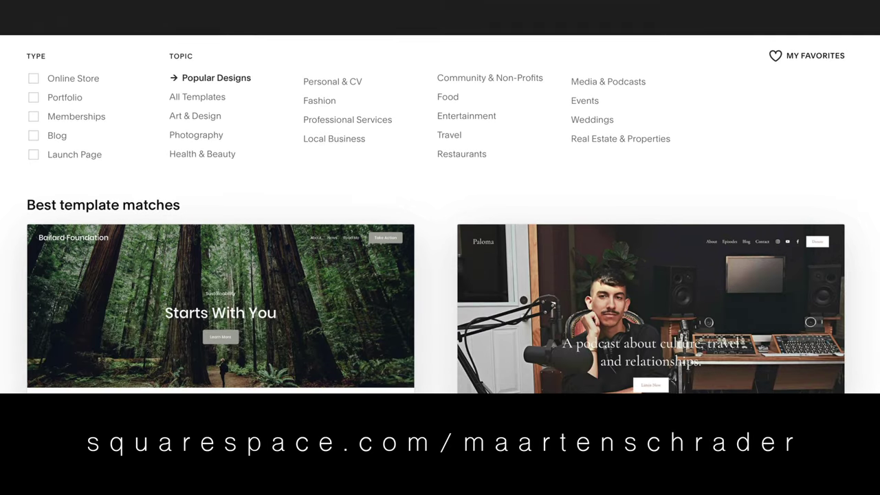
{"action": "scroll", "coordinate": [440, 240], "scroll_direction": "down", "scroll_amount": 2}
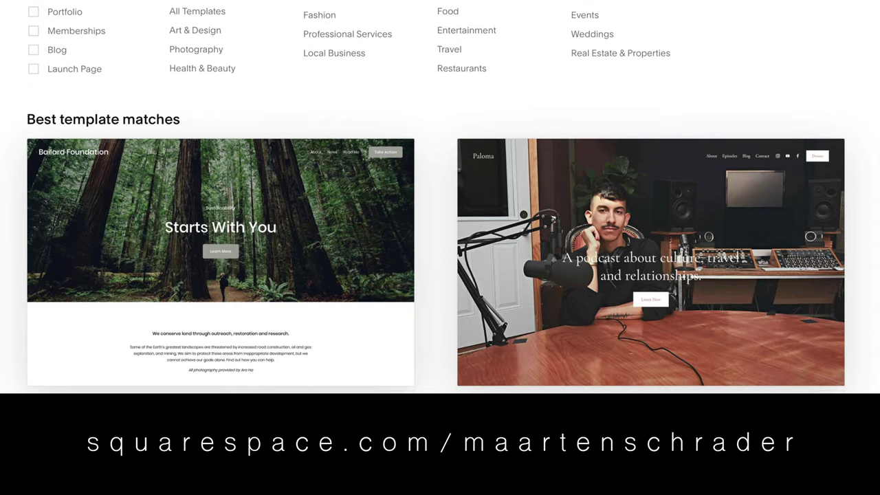
{"action": "scroll", "coordinate": [439, 241], "scroll_direction": "down", "scroll_amount": 1}
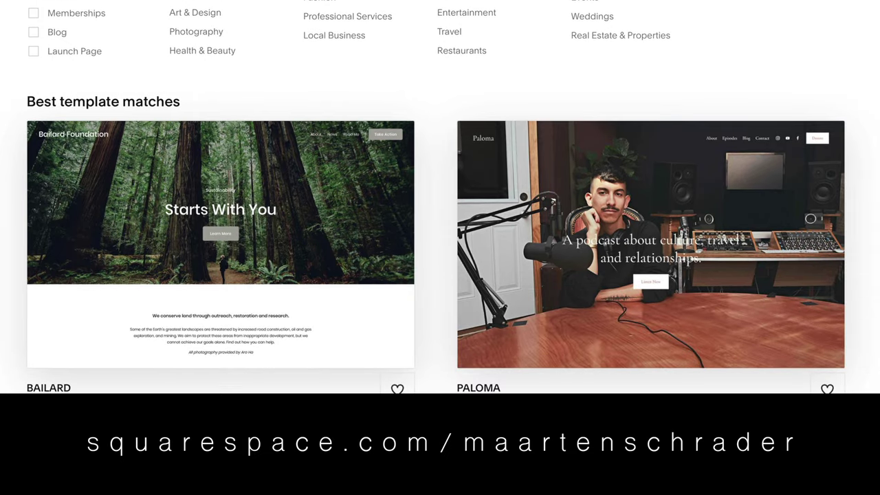
{"action": "scroll", "coordinate": [440, 240], "scroll_direction": "up", "scroll_amount": 1}
{"action": "scroll", "coordinate": [440, 241], "scroll_direction": "down", "scroll_amount": 5}
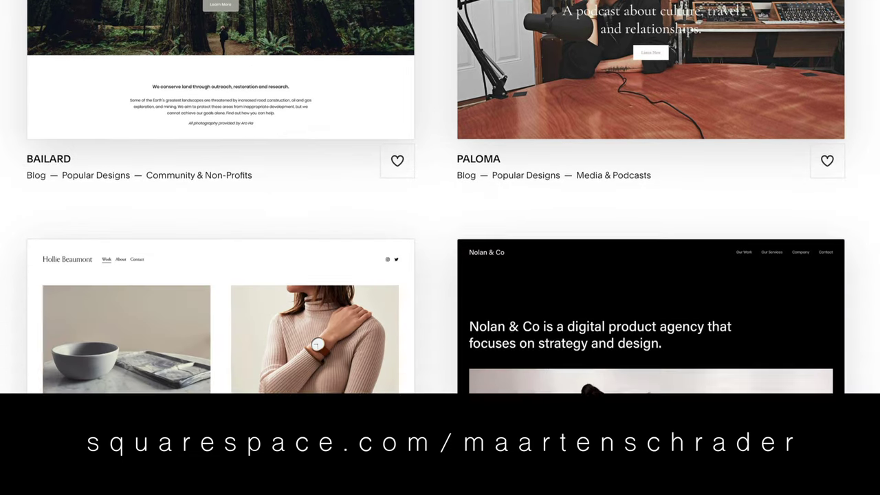
{"action": "scroll", "coordinate": [440, 241], "scroll_direction": "down", "scroll_amount": 5}
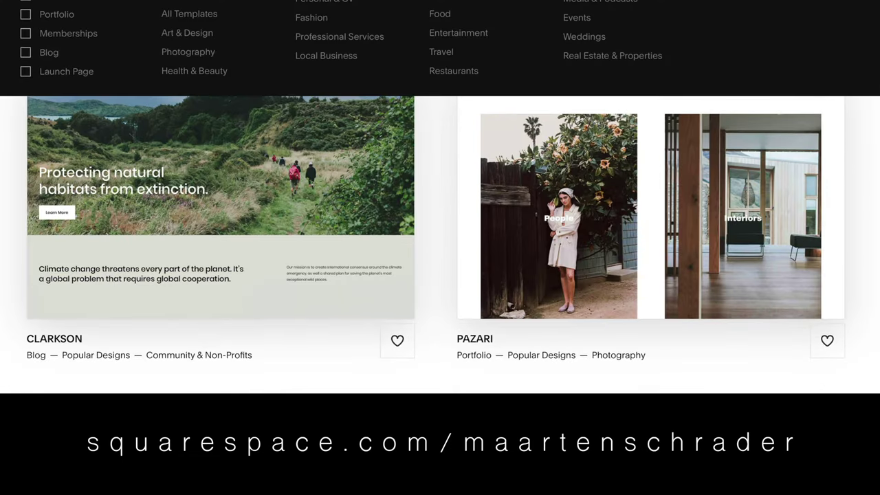
{"action": "scroll", "coordinate": [440, 240], "scroll_direction": "up", "scroll_amount": 10}
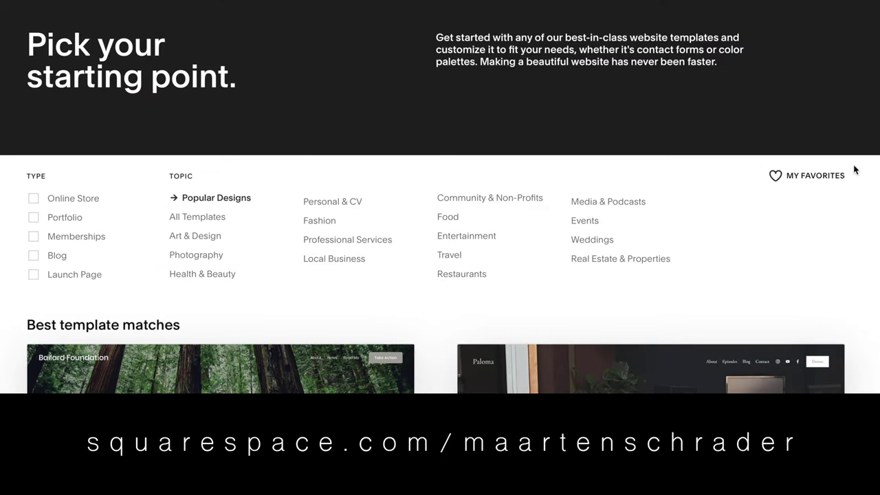
Filter templates to Photography and browse matches like Balboa, Beaumont and Talva
{"action": "left_click", "coordinate": [190, 260]}
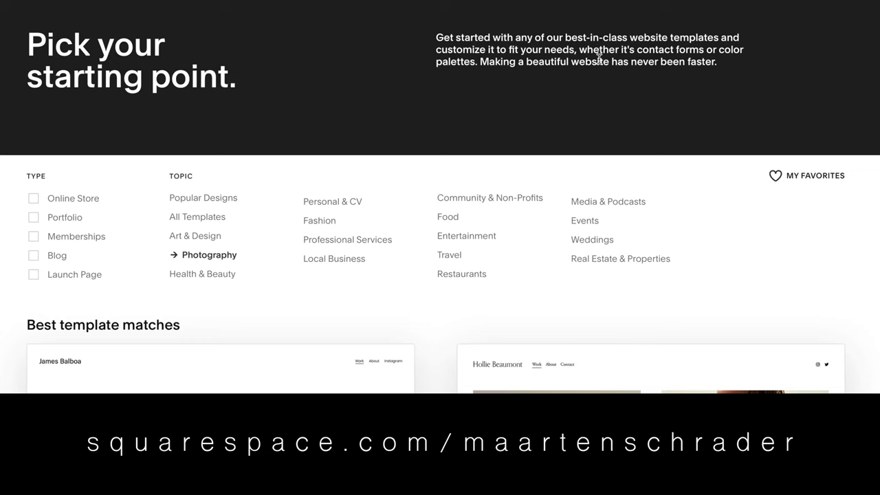
{"action": "scroll", "coordinate": [875, 12], "scroll_direction": "down", "scroll_amount": 5}
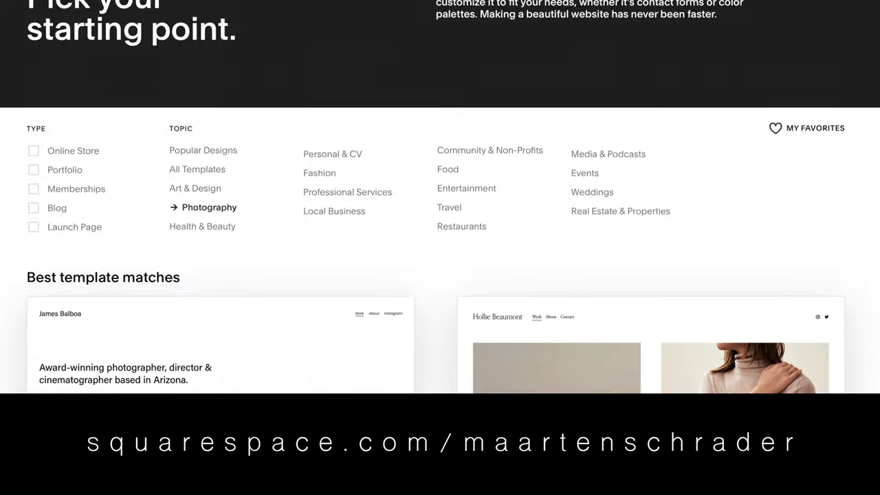
{"action": "scroll", "coordinate": [875, 12], "scroll_direction": "down", "scroll_amount": 5}
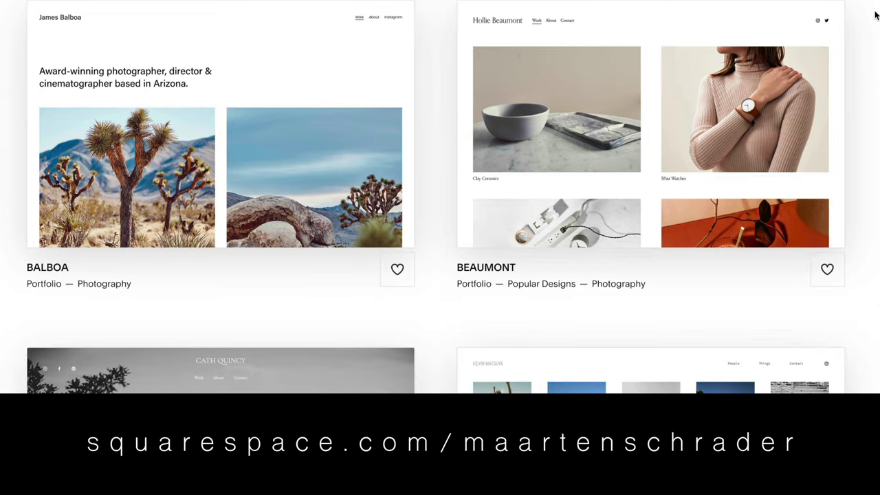
{"action": "scroll", "coordinate": [875, 11], "scroll_direction": "down", "scroll_amount": 10}
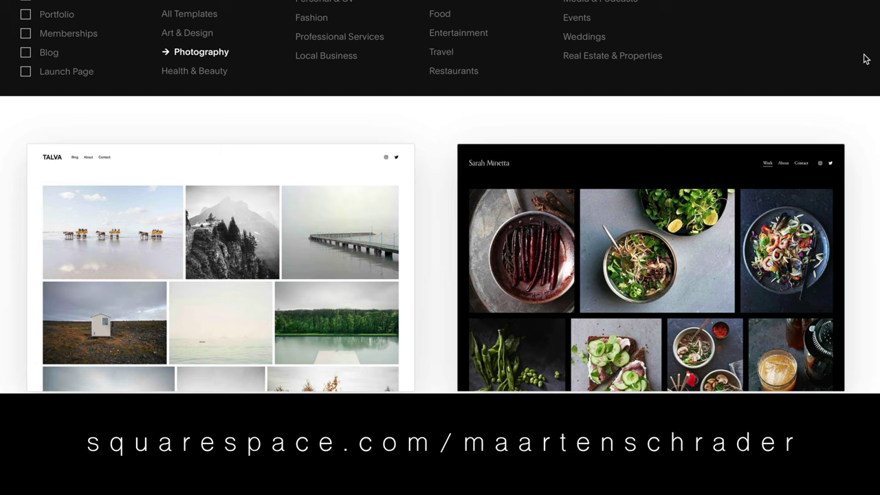
{"action": "scroll", "coordinate": [866, 59], "scroll_direction": "up", "scroll_amount": 1}
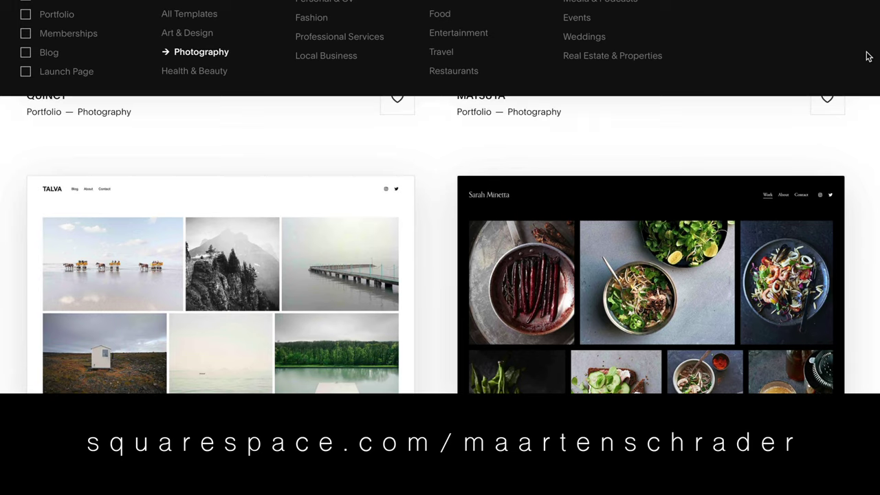